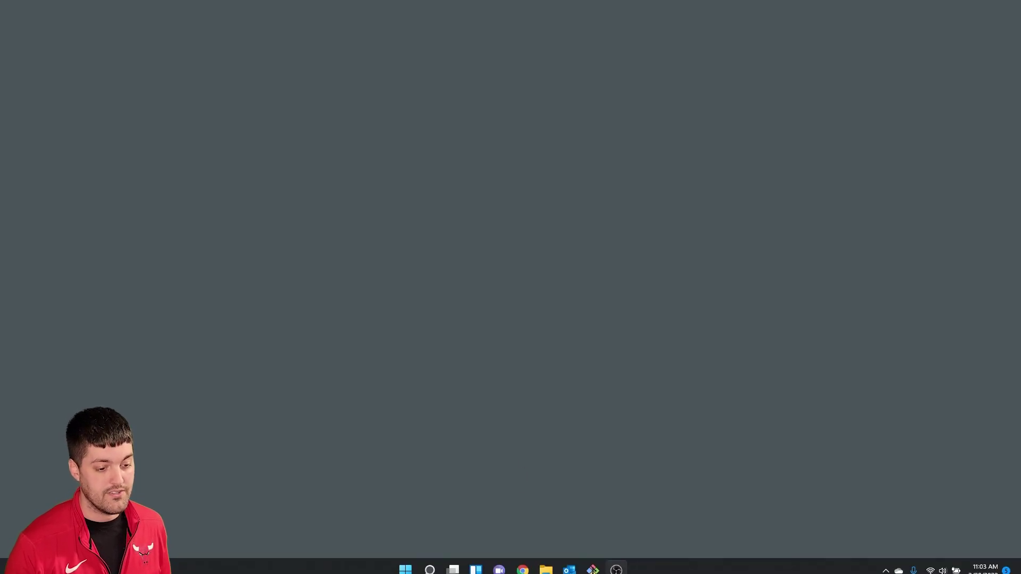
# Open the Windows search panel from the taskbar search icon.
pyautogui.click(433, 561)
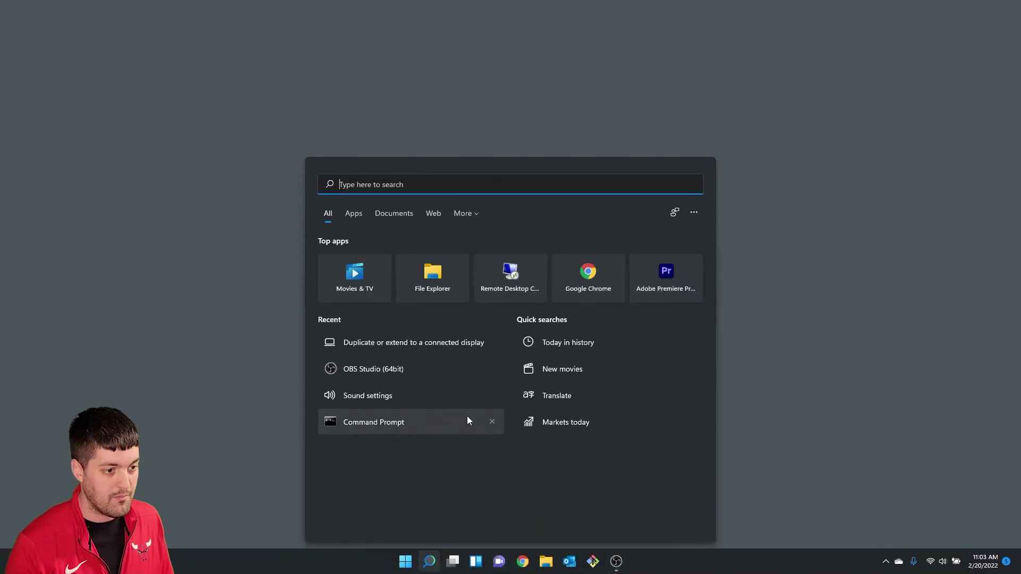
# Launch Command Prompt by searching cmd and center its window on screen.
pyautogui.write('cmd')
pyautogui.press('Return')
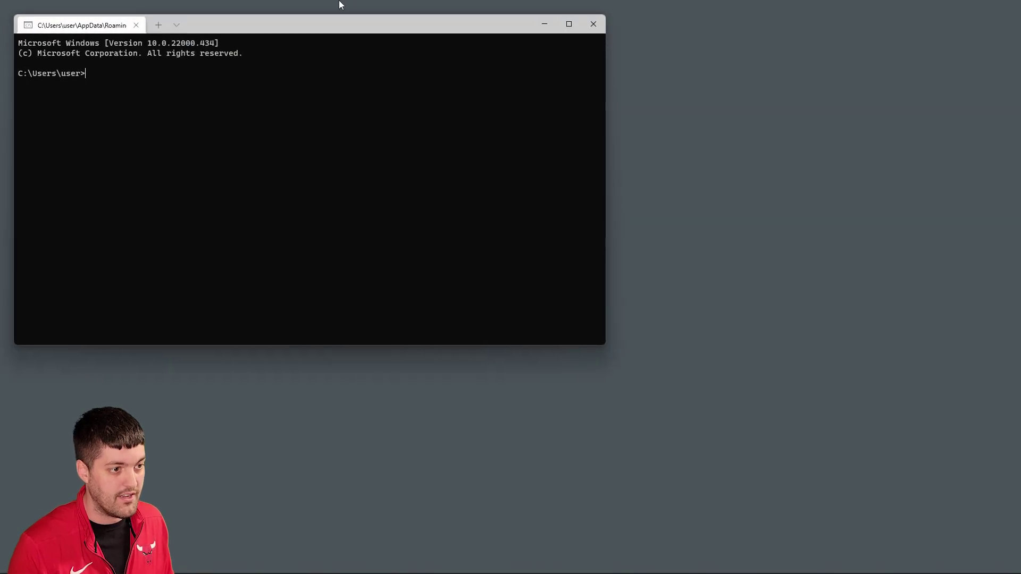
pyautogui.moveTo(319, 32); pyautogui.dragTo(542, 118)
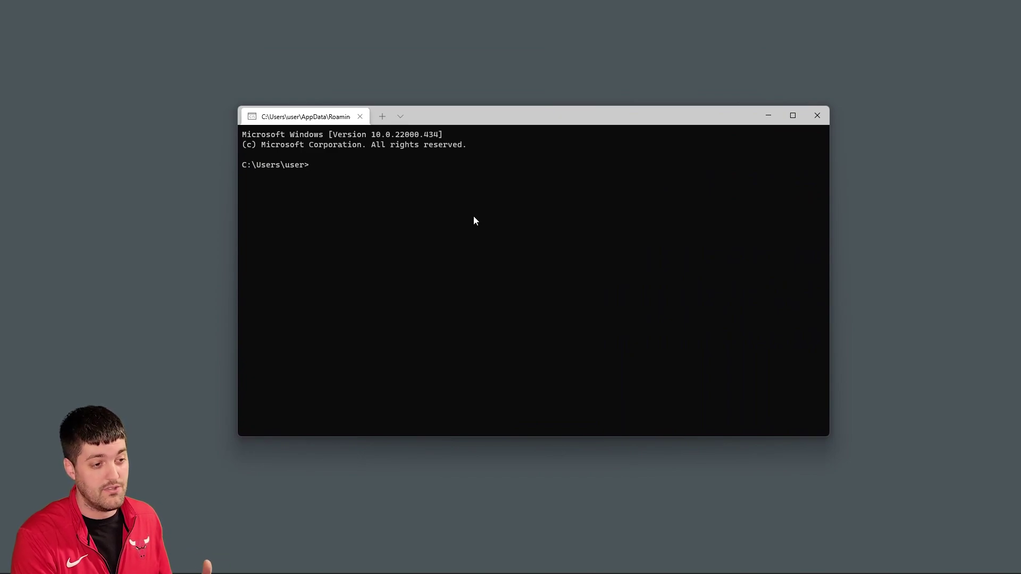
# Run pip (not recognized) and python, then close the Store's Python 3.10 page.
pyautogui.write('pi')
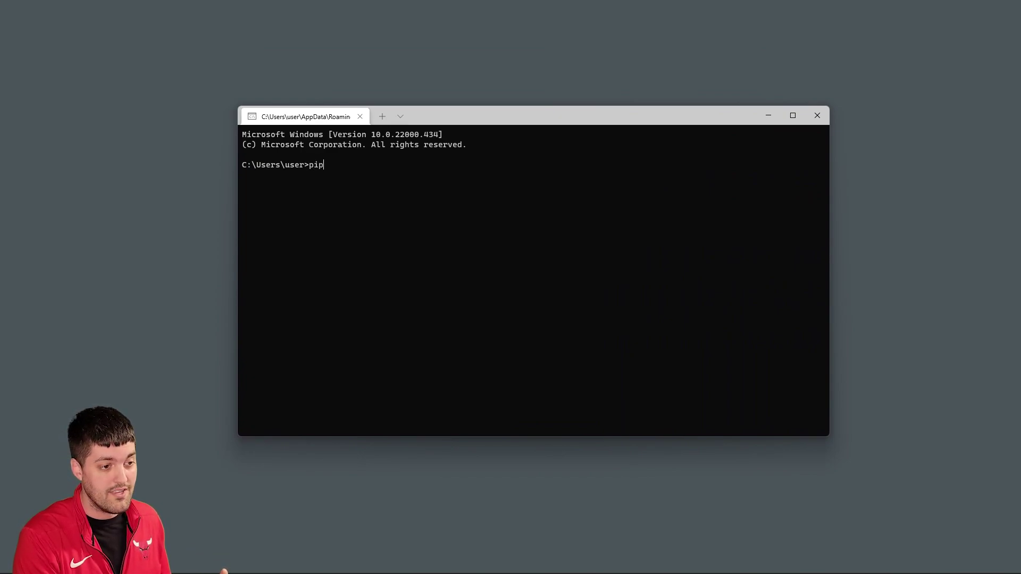
pyautogui.write('p')
pyautogui.press('Return')
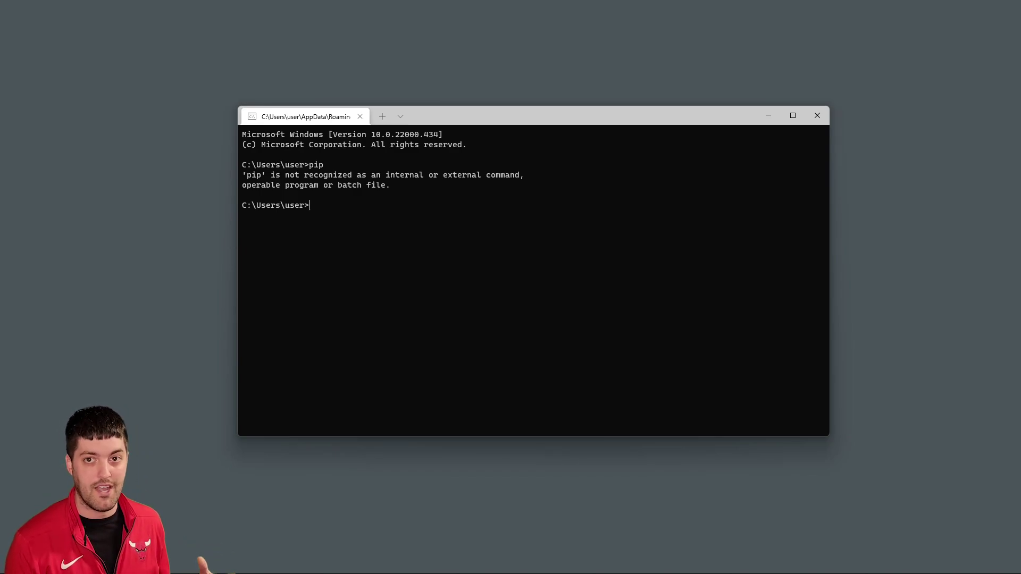
pyautogui.write('py')
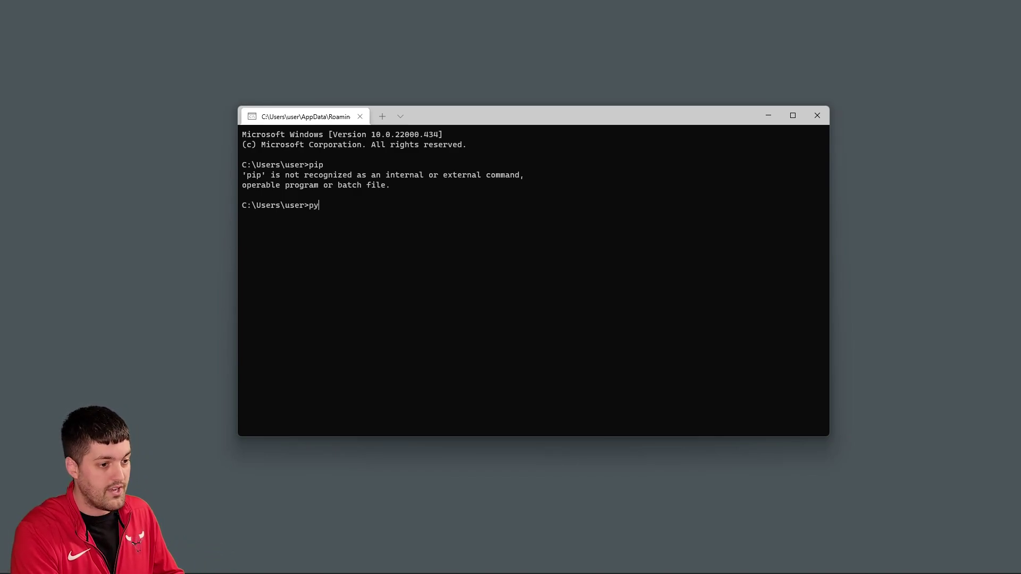
pyautogui.write('thon')
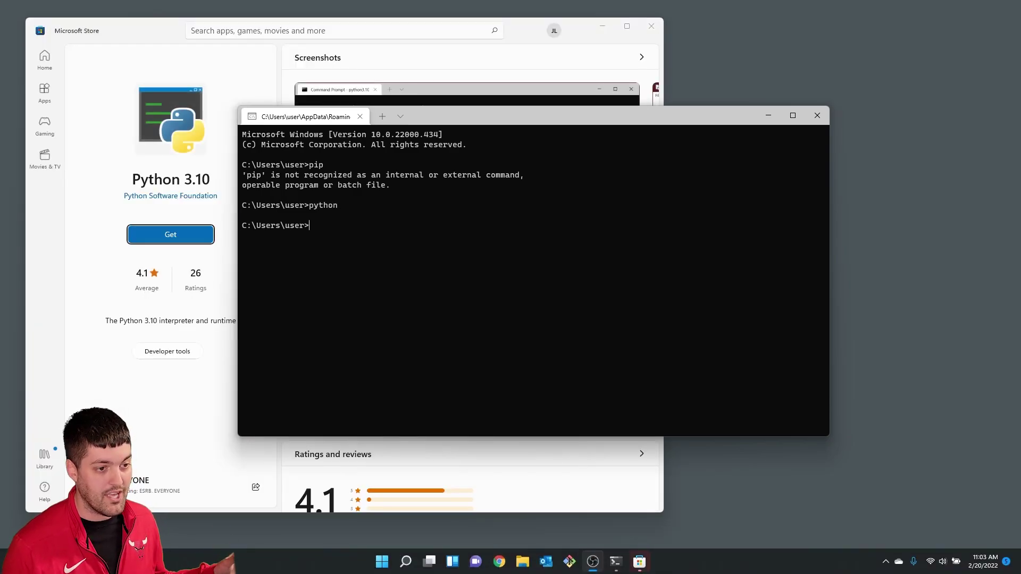
pyautogui.click(650, 25)
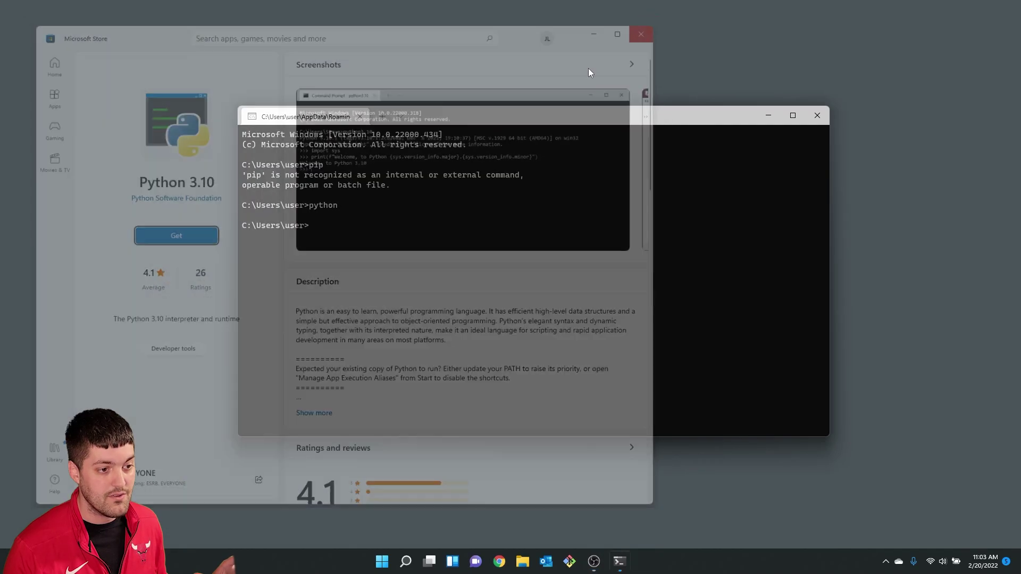
pyautogui.moveTo(468, 572)
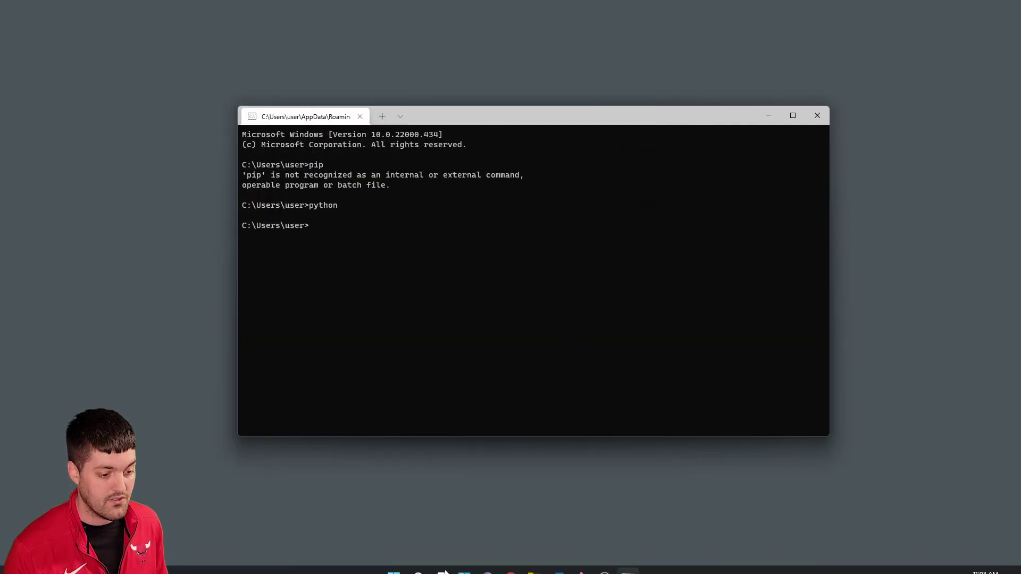
# In a Chrome incognito window, download the Python 3.10.2 Windows installer from python.org.
pyautogui.rightClick(515, 558)
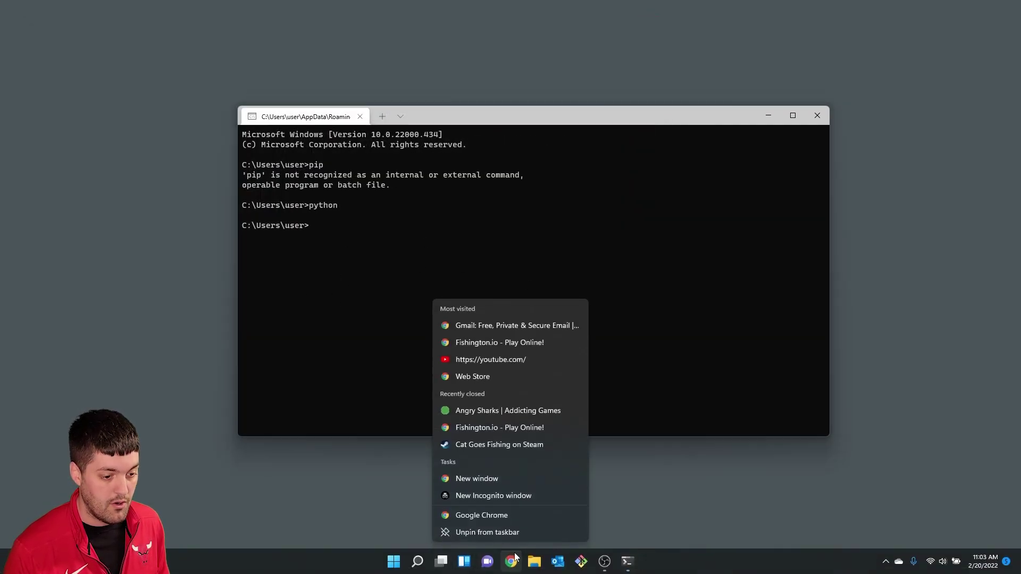
pyautogui.click(515, 499)
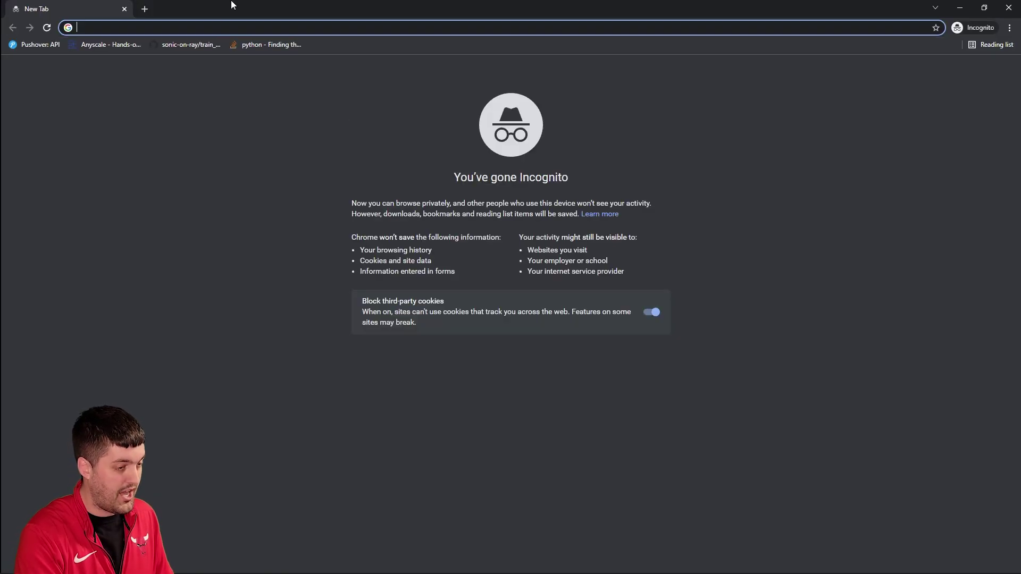
pyautogui.write('python.org')
pyautogui.press('Return')
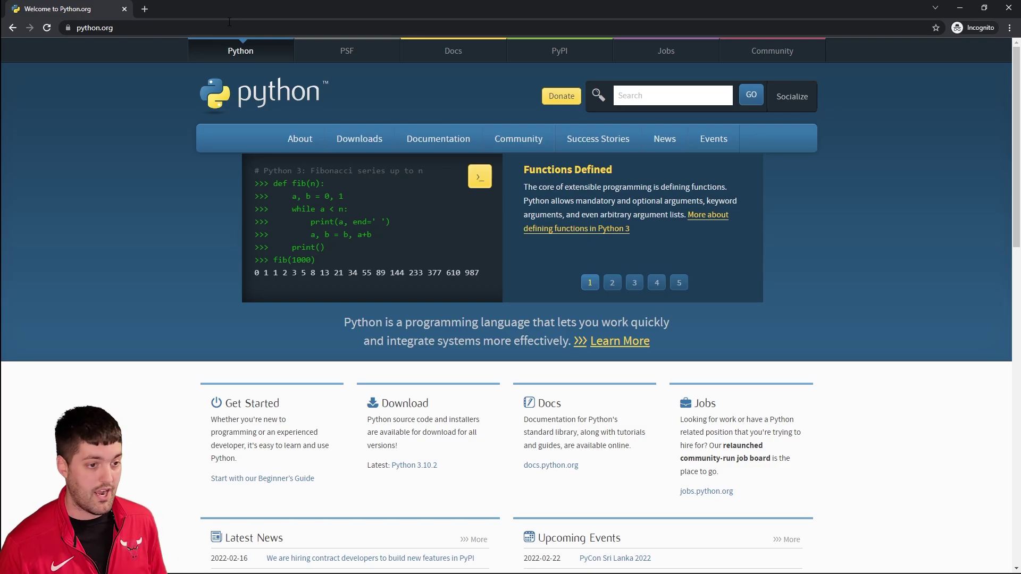
pyautogui.moveTo(350, 138)
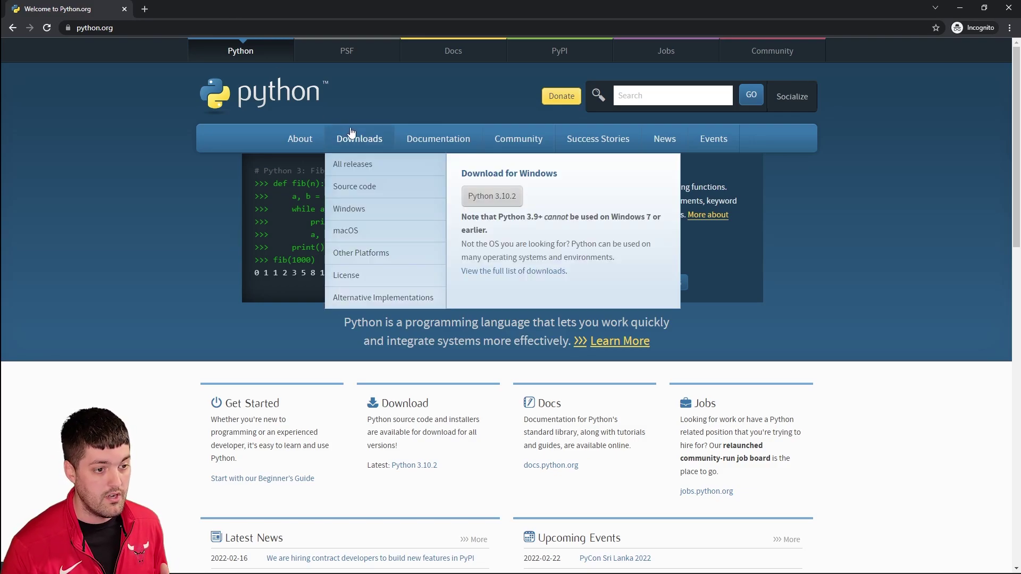
pyautogui.click(511, 199)
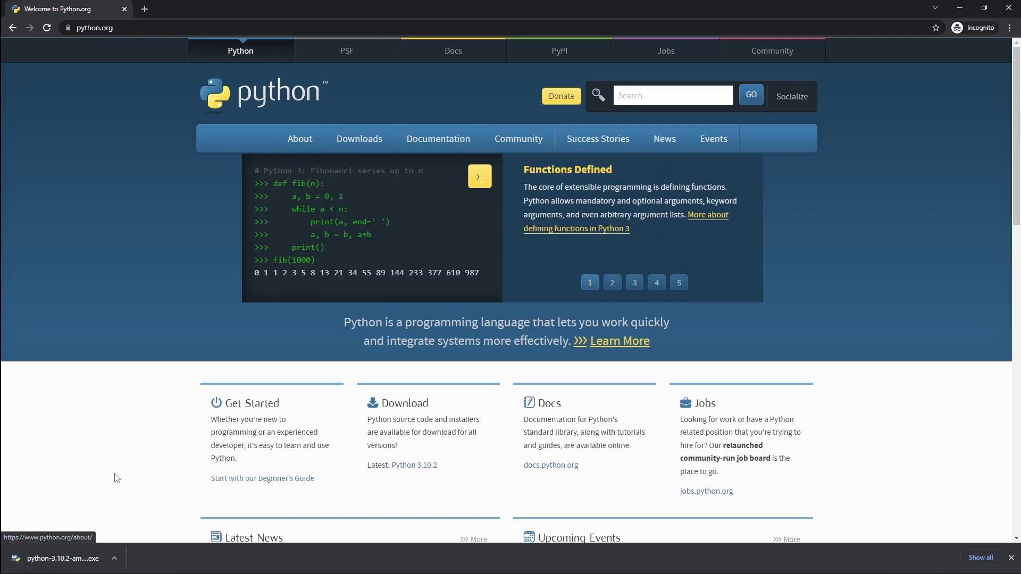
# Run the python-3.10.2 installer, enable Add Python 3.10 to PATH, and choose Customize installation.
pyautogui.click(63, 558)
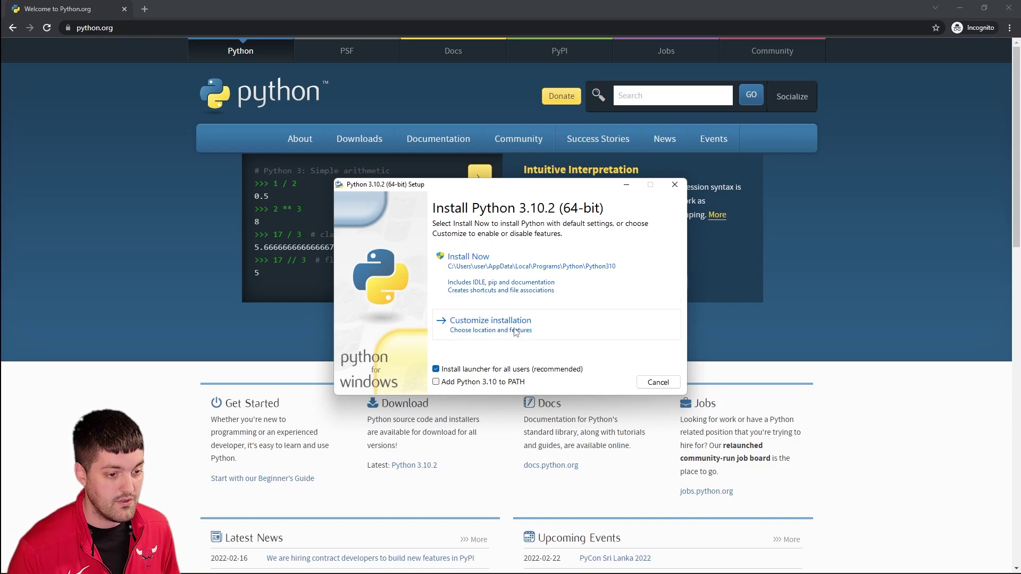
pyautogui.click(436, 383)
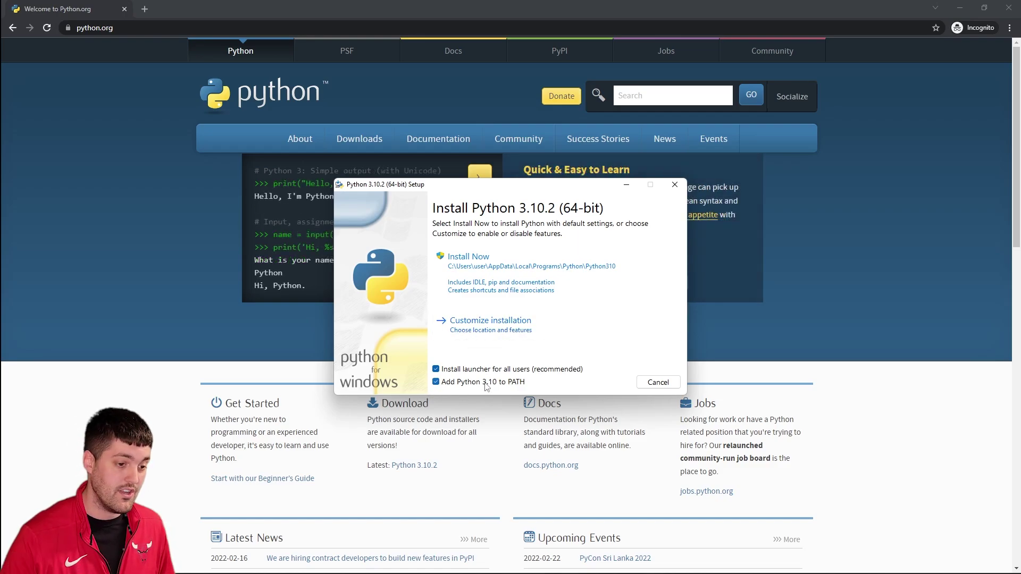
pyautogui.click(512, 333)
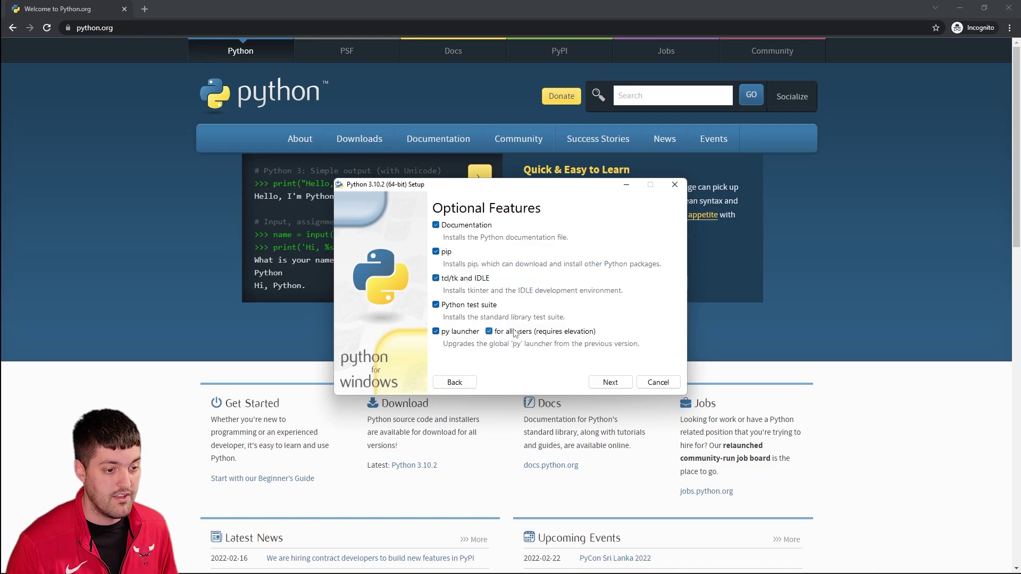
# Keep all optional features and browse the install-location tree to the Windows (C:) drive.
pyautogui.click(609, 382)
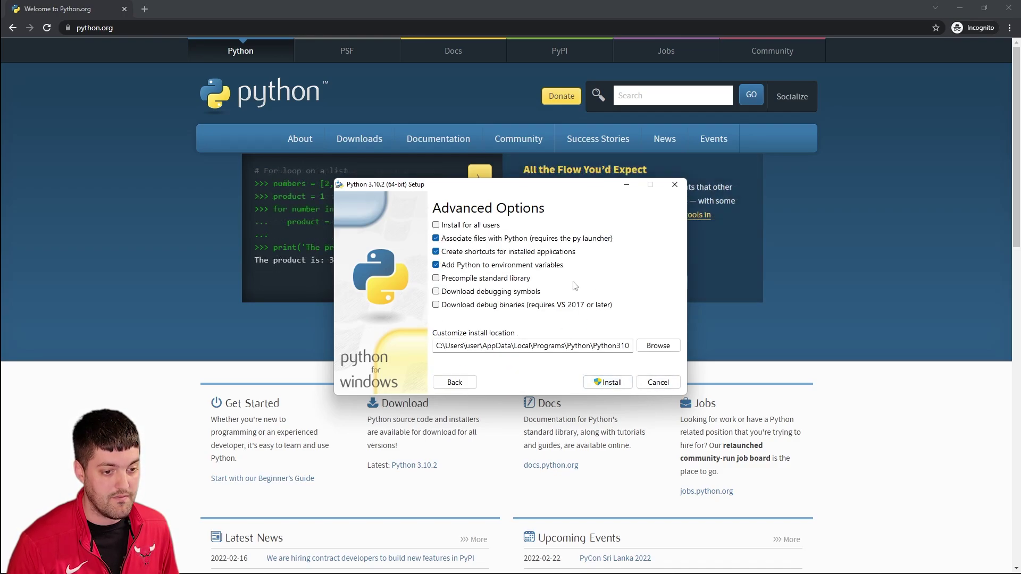
pyautogui.click(649, 347)
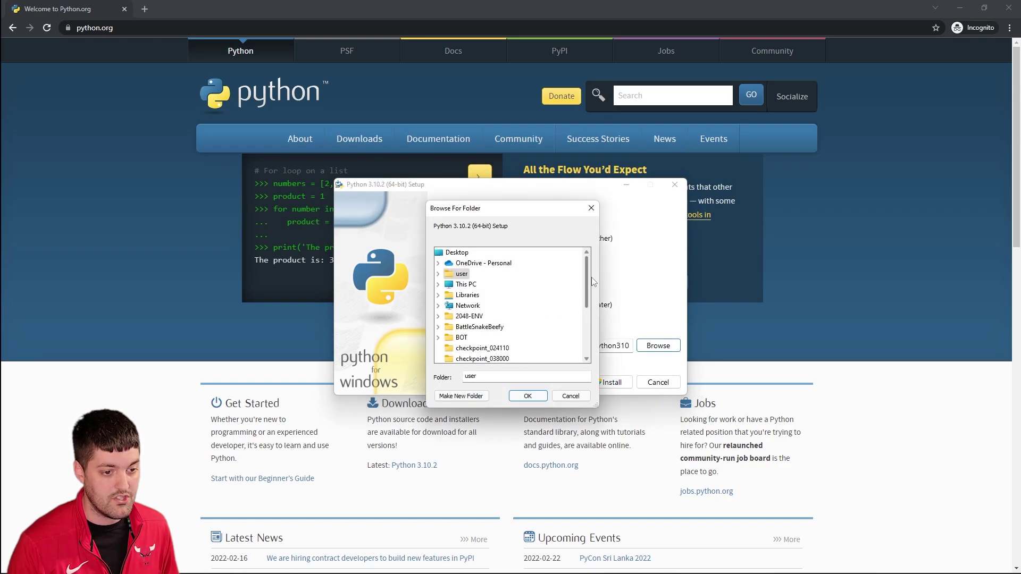
pyautogui.scroll(-2, 581, 315)
pyautogui.scroll(-1, 581, 315)
pyautogui.scroll(3, 581, 315)
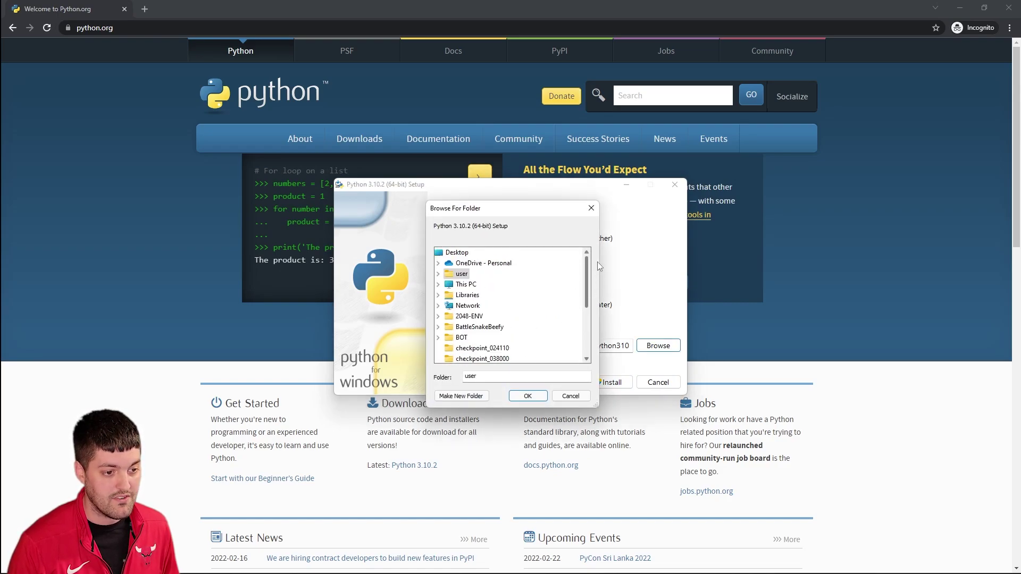
pyautogui.click(472, 285)
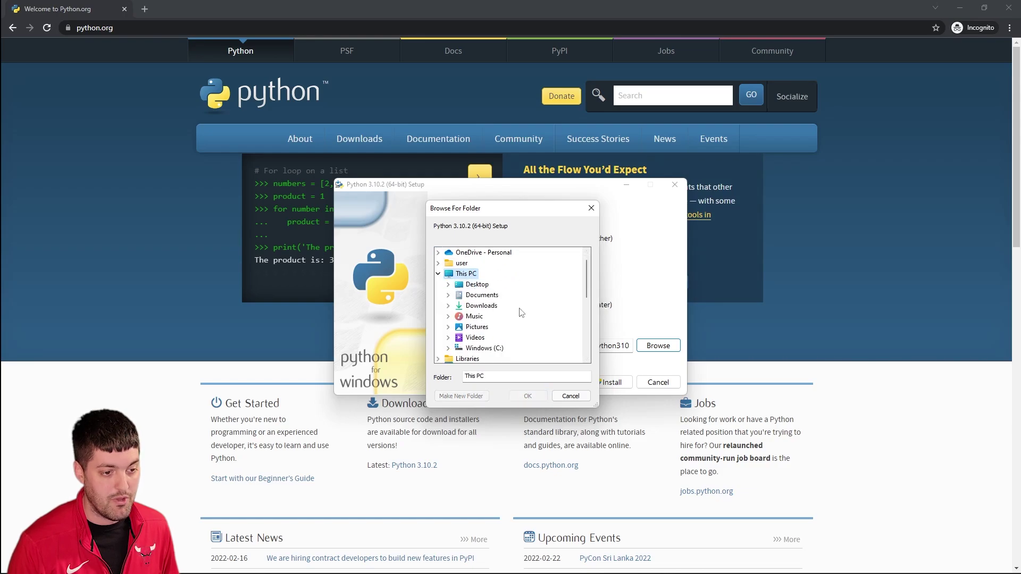
pyautogui.click(491, 348)
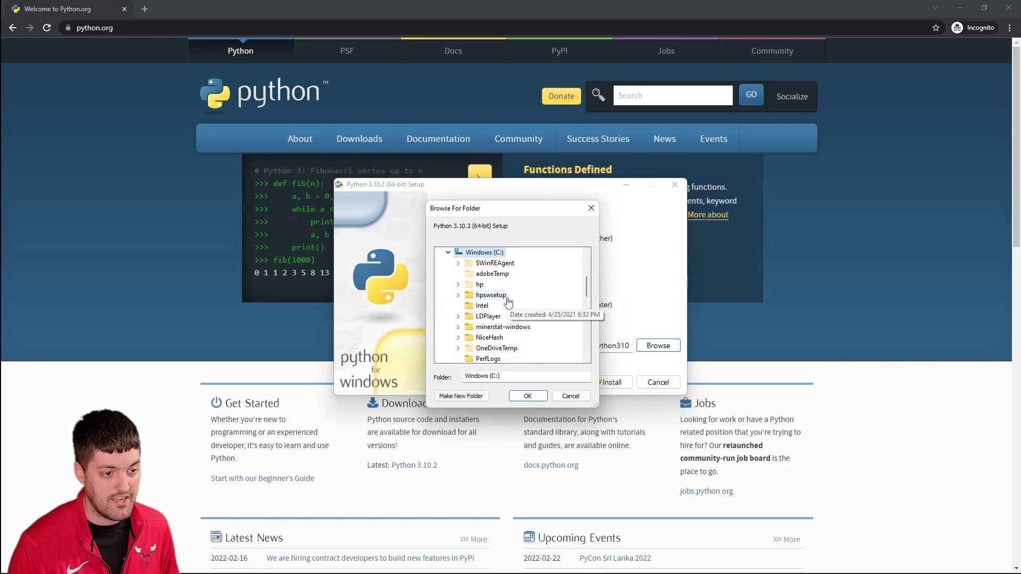
pyautogui.scroll(-5, 534, 342)
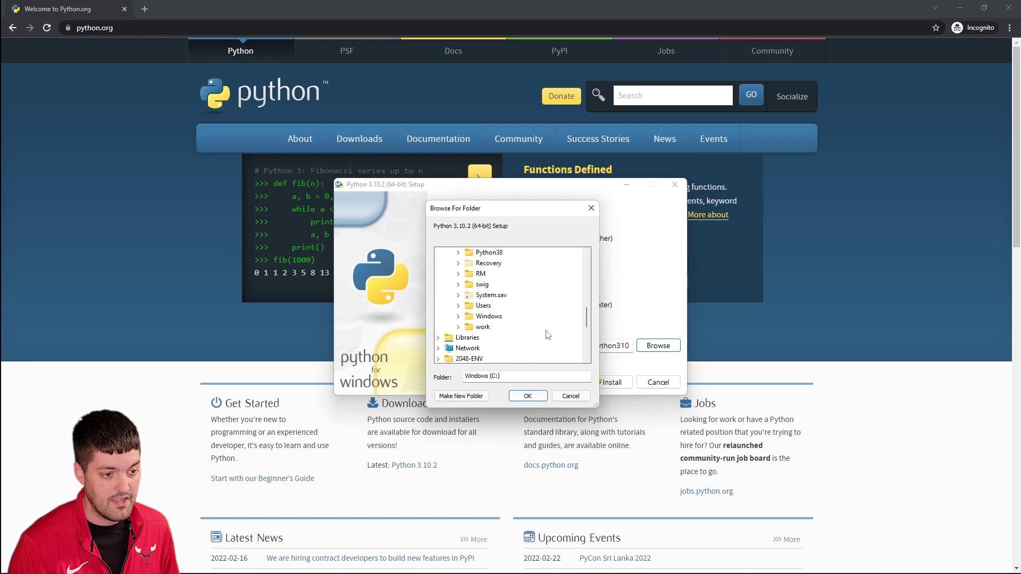
pyautogui.rightClick(530, 278)
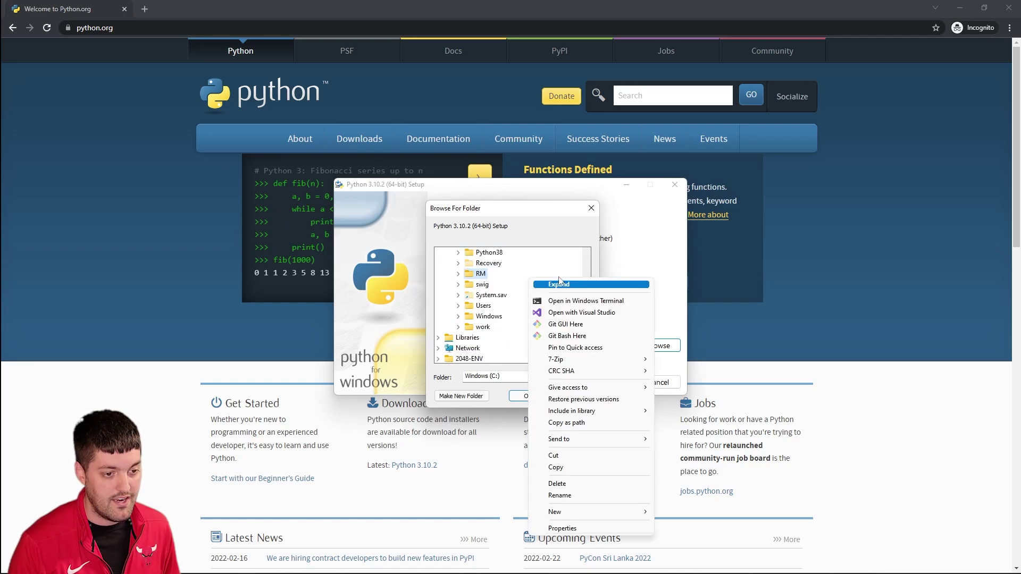
pyautogui.click(586, 266)
pyautogui.scroll(4, 585, 272)
pyautogui.scroll(6, 585, 272)
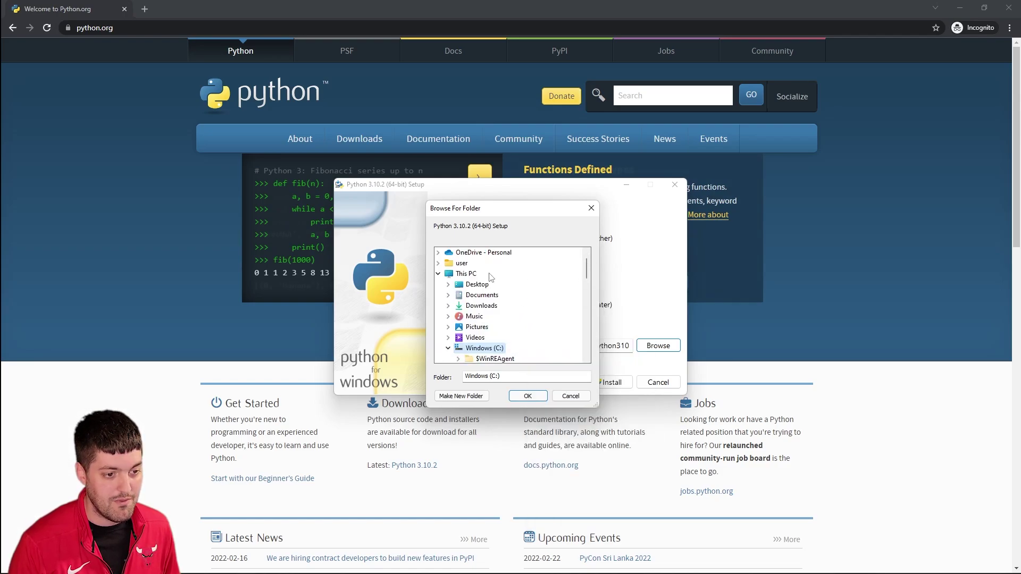
# Attempt a new Python folder on C:, decline the merge, and accept existing C:\Python.
pyautogui.rightClick(482, 330)
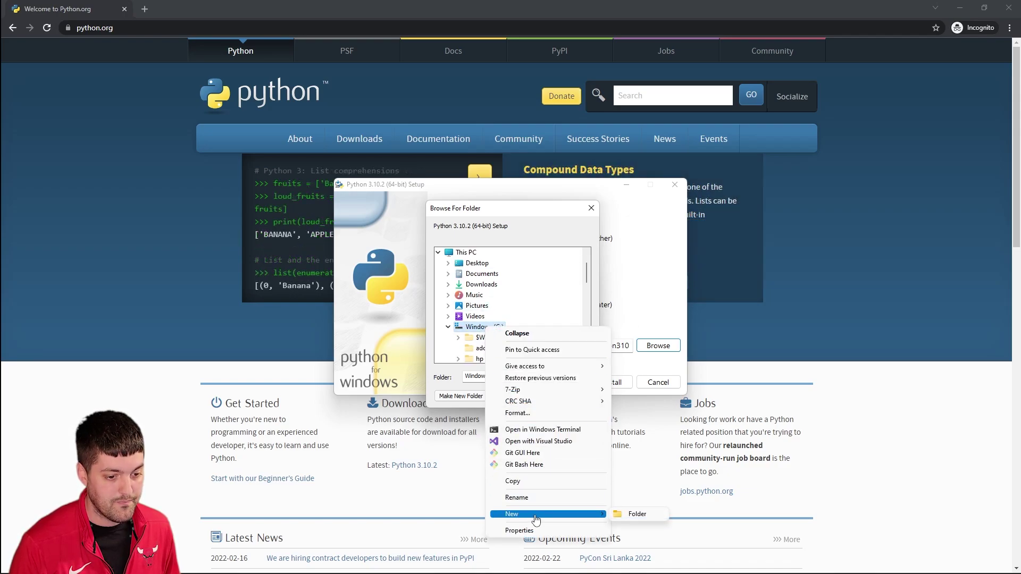
pyautogui.click(628, 512)
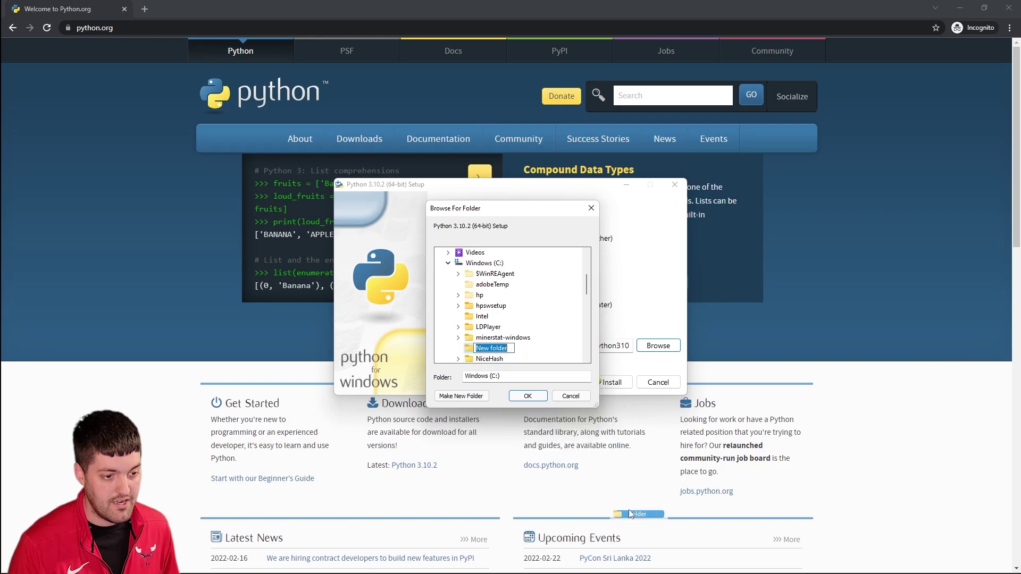
pyautogui.write('Python')
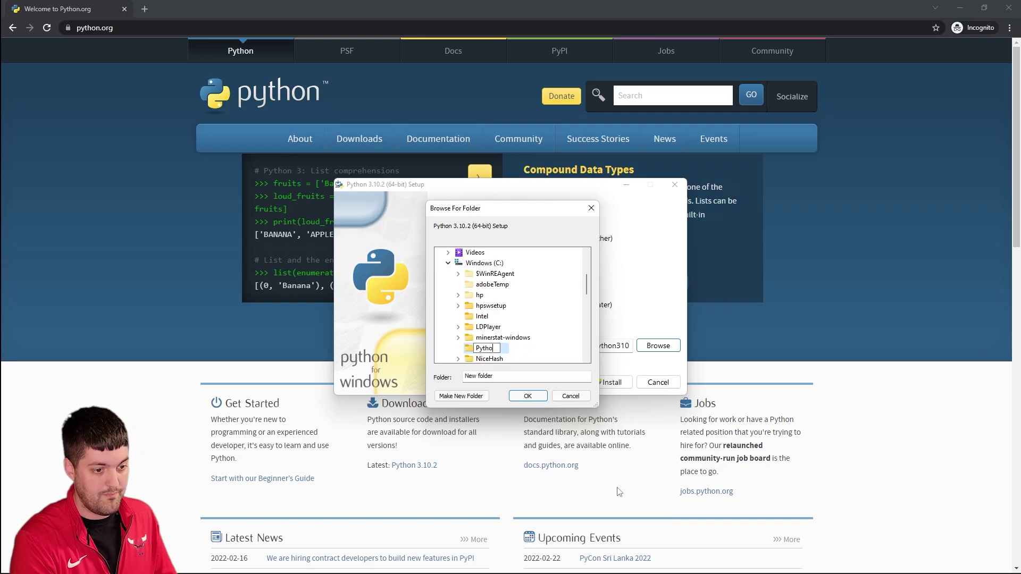
pyautogui.press('Return')
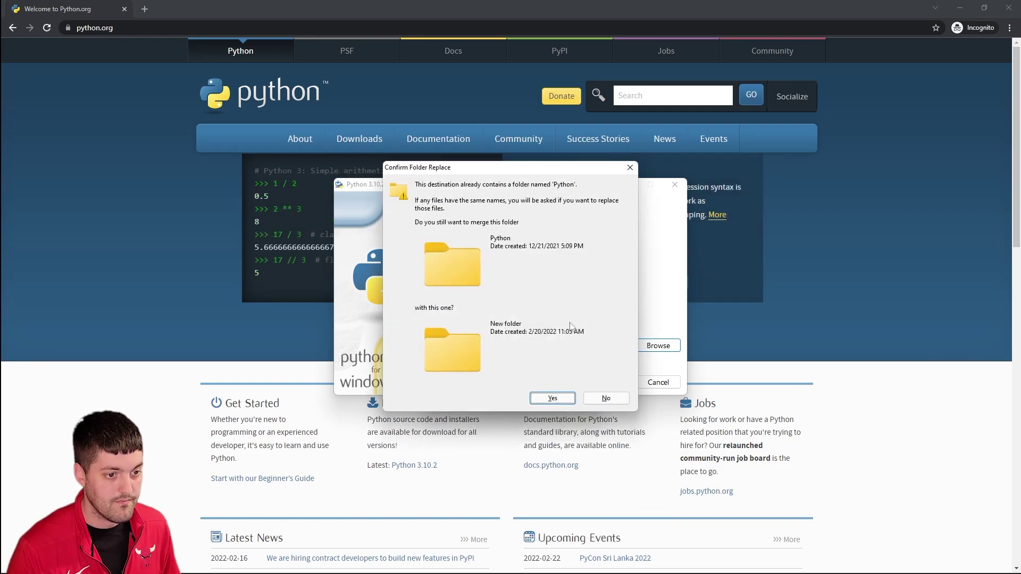
pyautogui.click(606, 399)
pyautogui.scroll(-2, 500, 345)
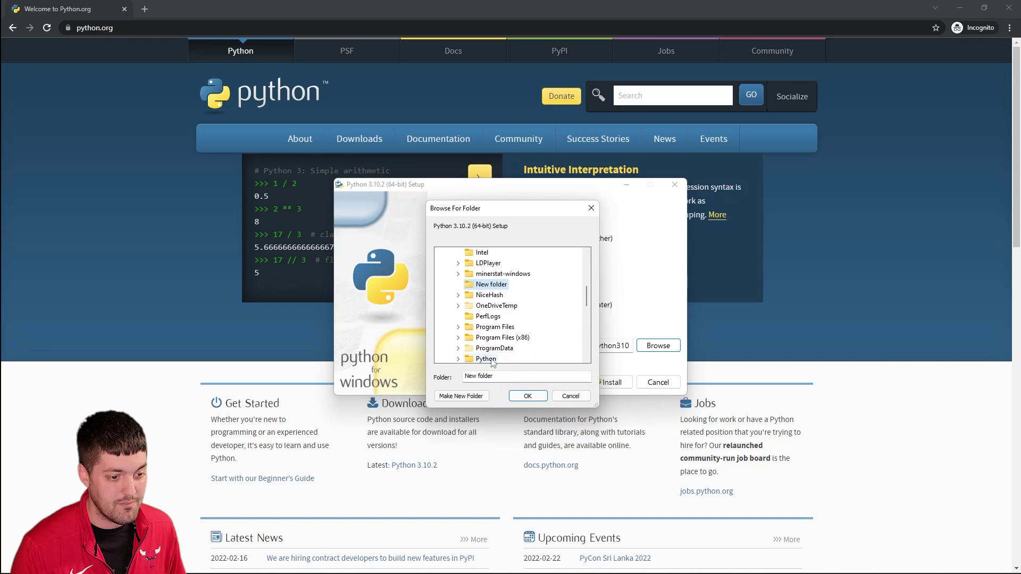
pyautogui.doubleClick(488, 360)
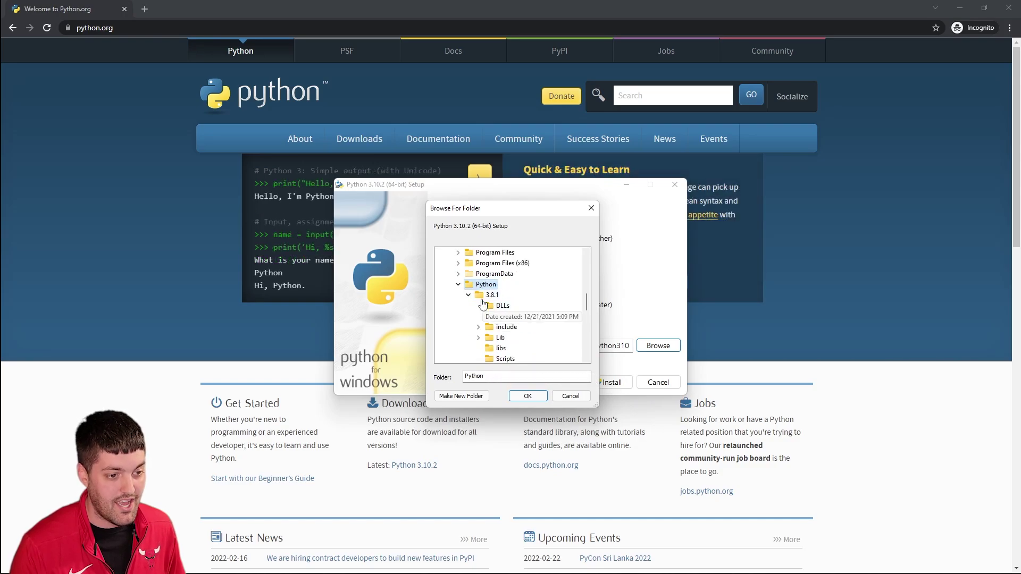
pyautogui.click(468, 295)
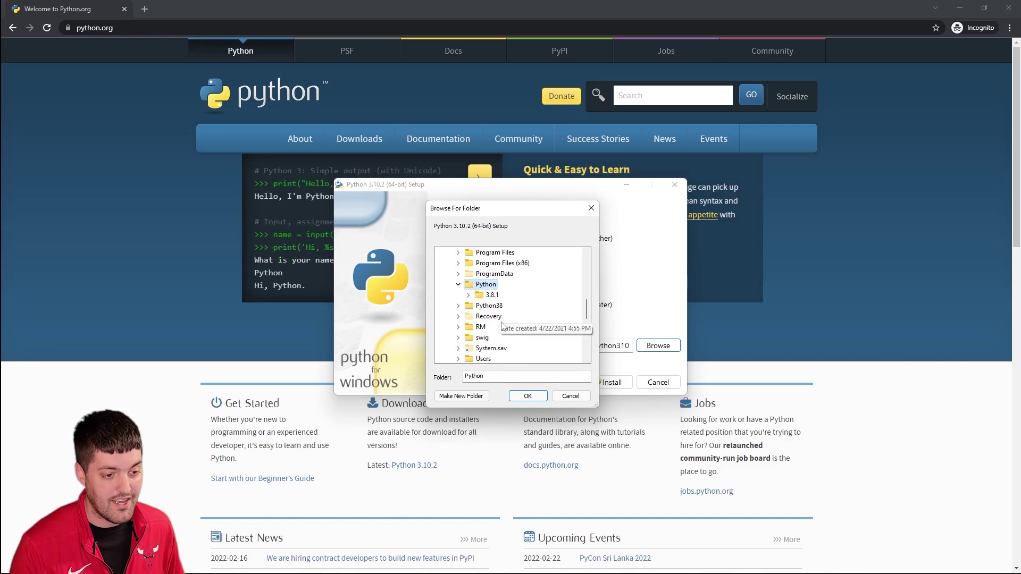
pyautogui.click(527, 395)
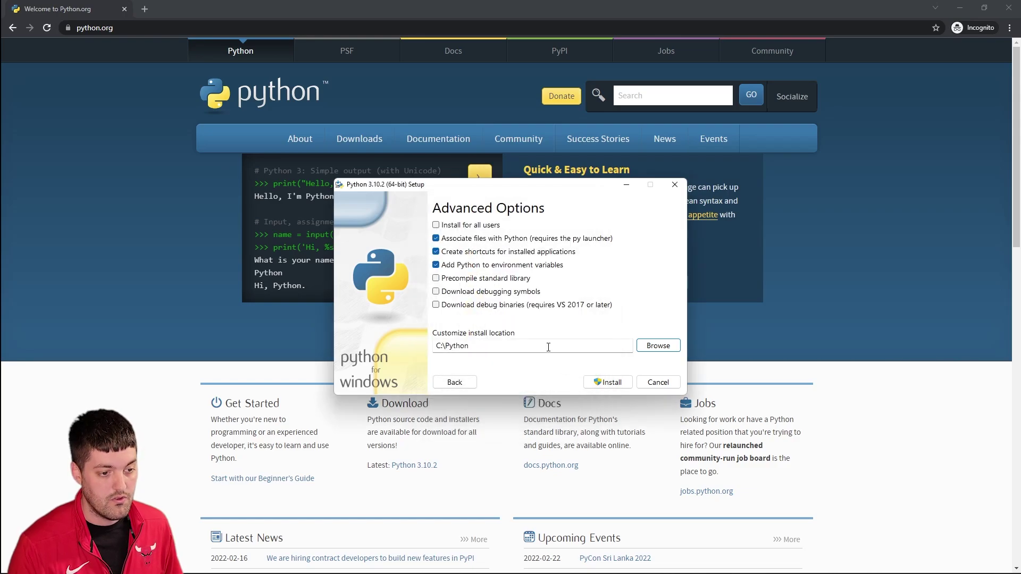
# Append the \3.1 version subfolder to C:\Python, install Python 3.10.2, and close setup.
pyautogui.click(548, 347)
pyautogui.write('\\')
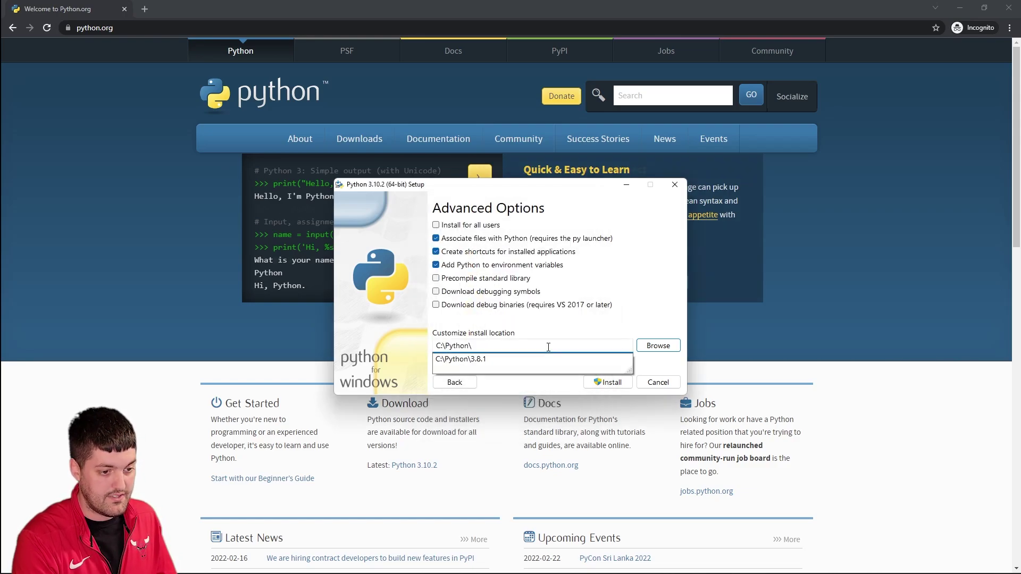
pyautogui.write('3.1')
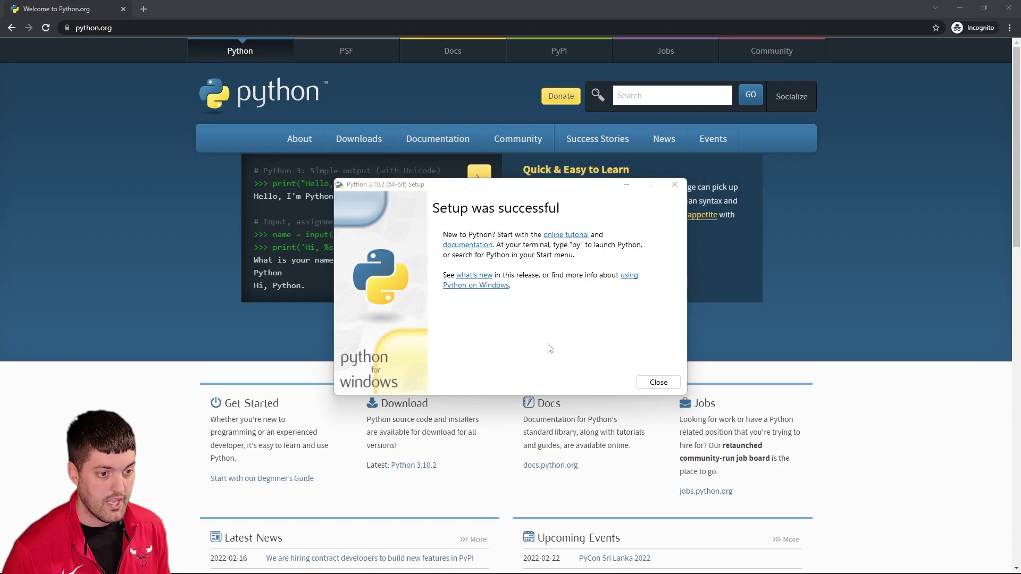
pyautogui.click(657, 382)
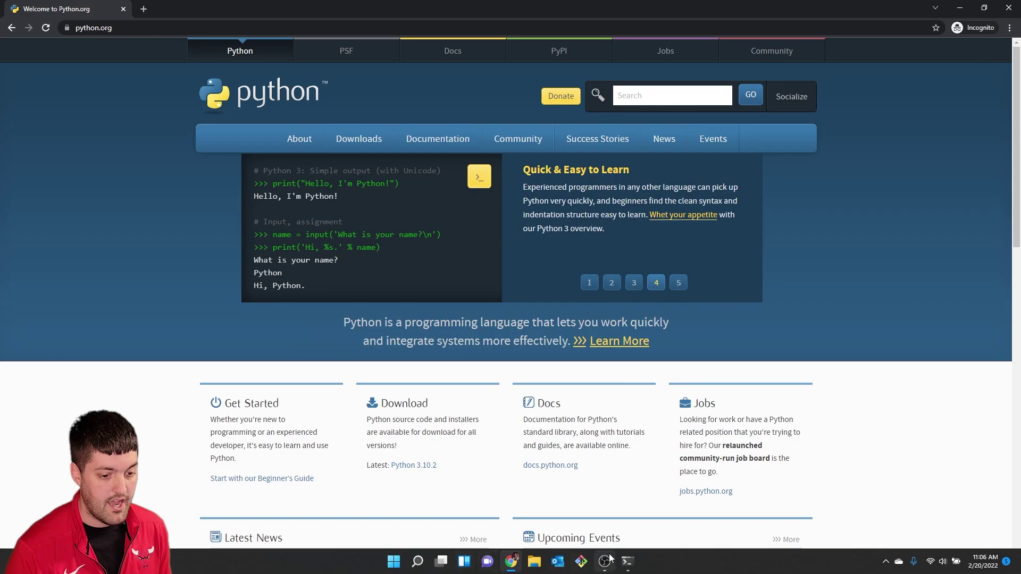
# Close the old Command Prompt window and open Windows search again.
pyautogui.click(628, 564)
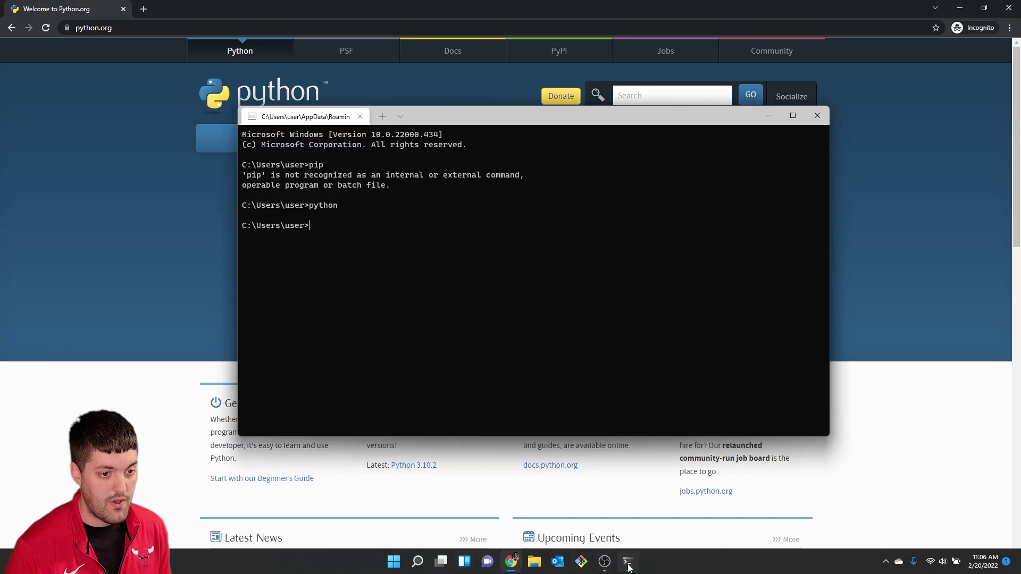
pyautogui.click(817, 115)
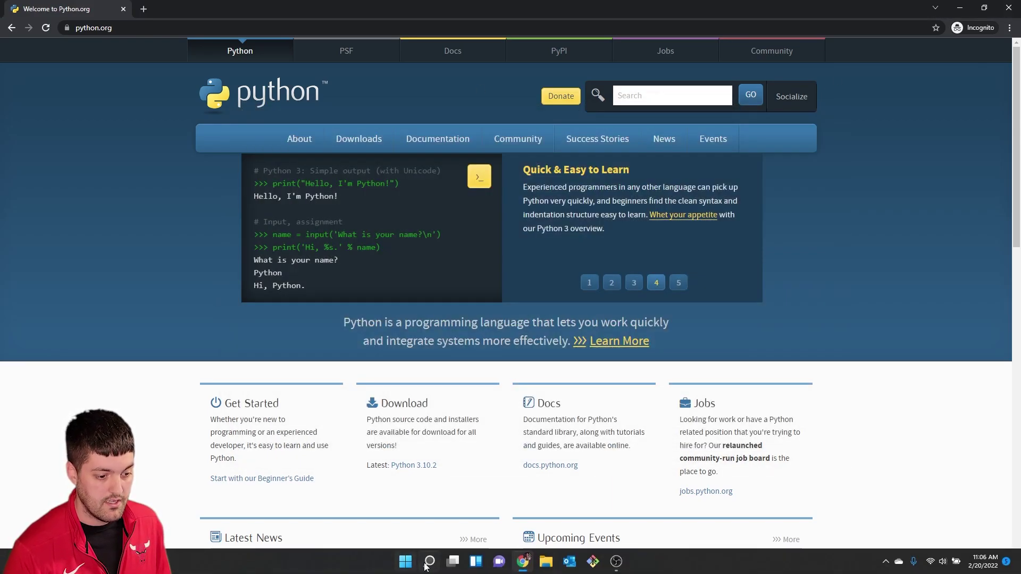
pyautogui.click(430, 564)
# In a fresh Command Prompt, run pip and python 3.10.2, then exit with Ctrl+Z.
pyautogui.write('cmd')
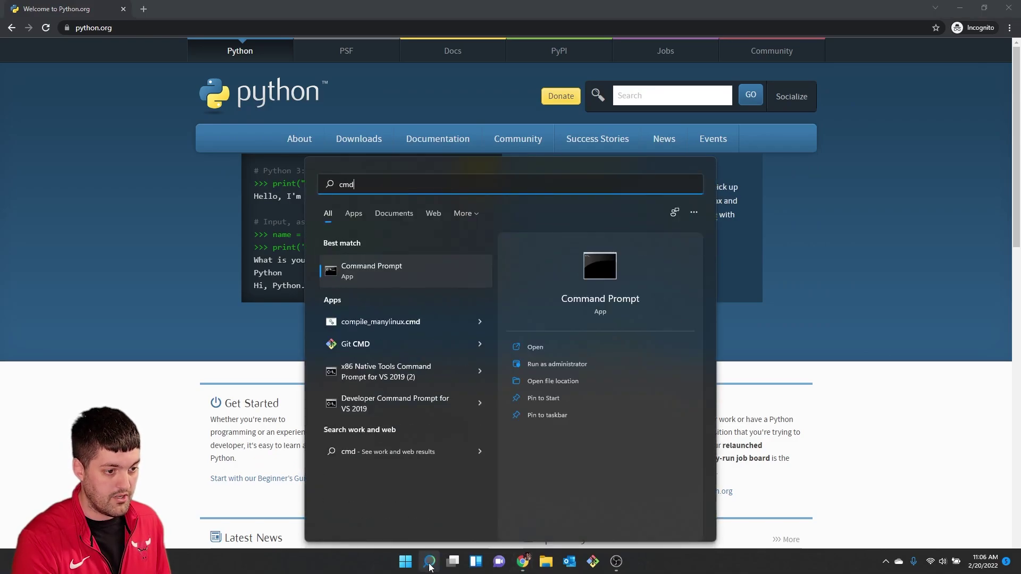
pyautogui.press('Return')
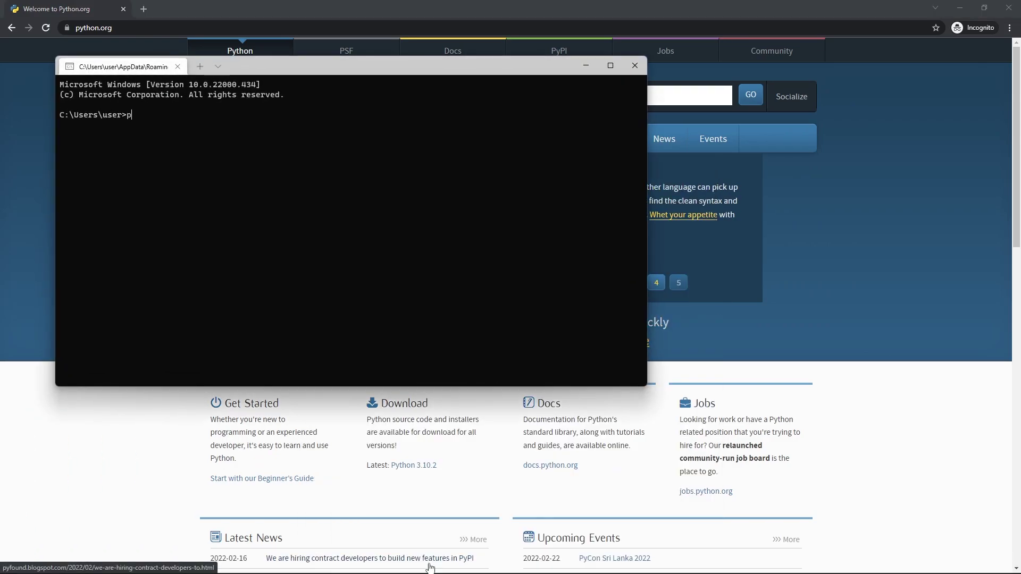
pyautogui.write('pip')
pyautogui.press('Return')
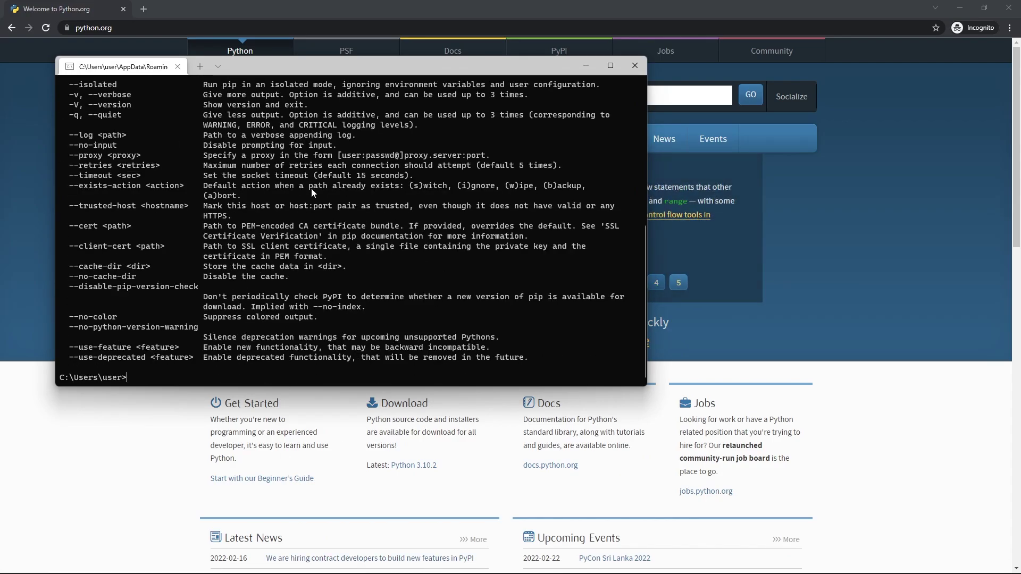
pyautogui.write('python')
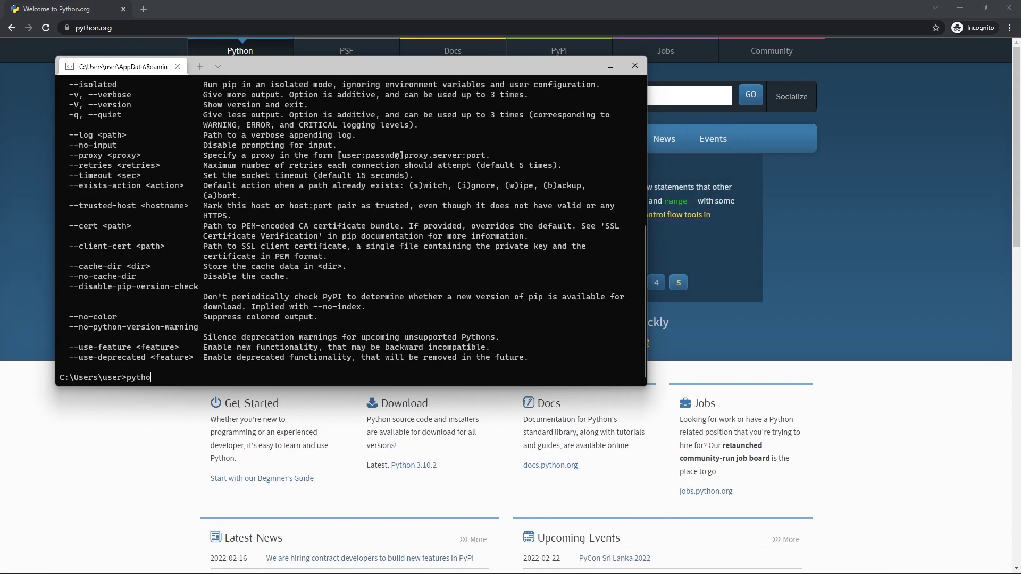
pyautogui.press('Return')
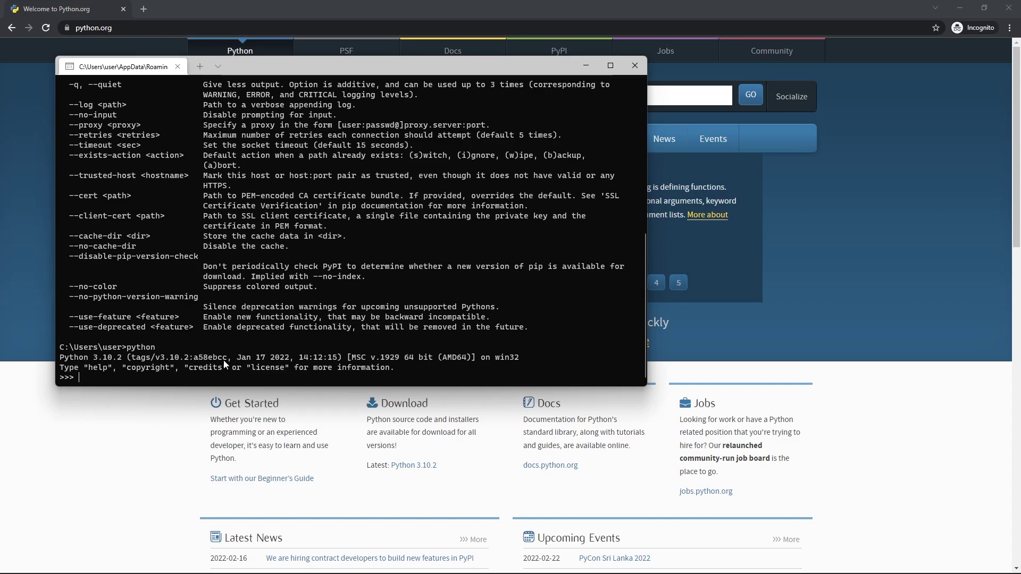
pyautogui.hotkey('ctrl', 'z')
pyautogui.press('Return')
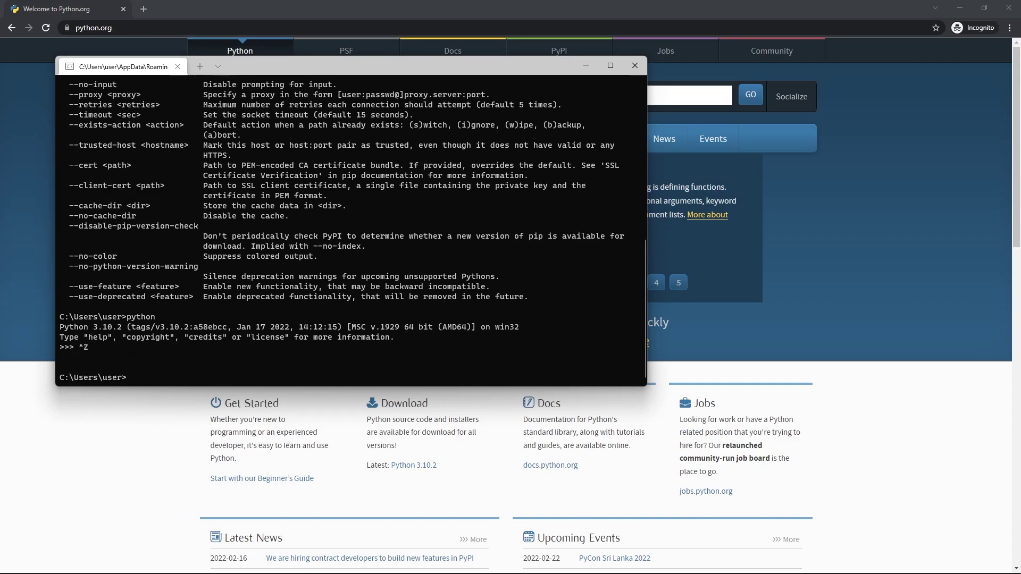
# Close the terminal, open System Properties' Environment Variables, and select the user Path variable.
pyautogui.click(643, 72)
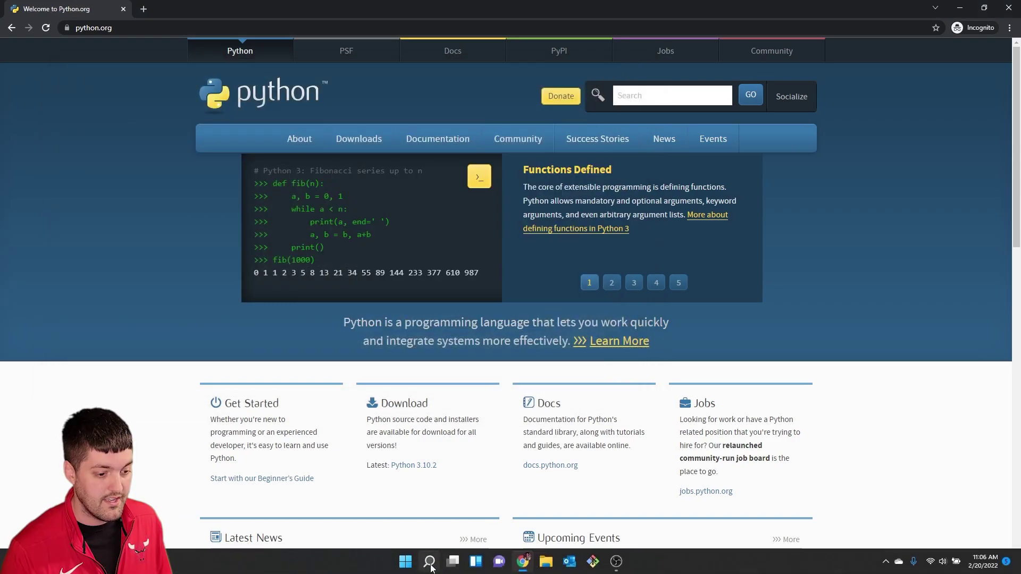
pyautogui.click(422, 565)
pyautogui.write('excel')
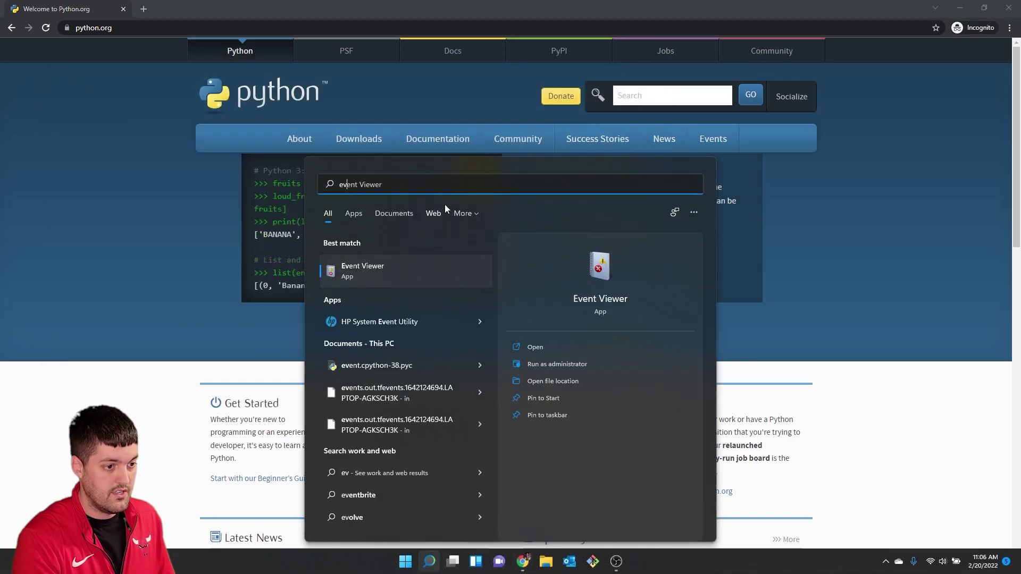
pyautogui.write('nvi')
pyautogui.press('Return')
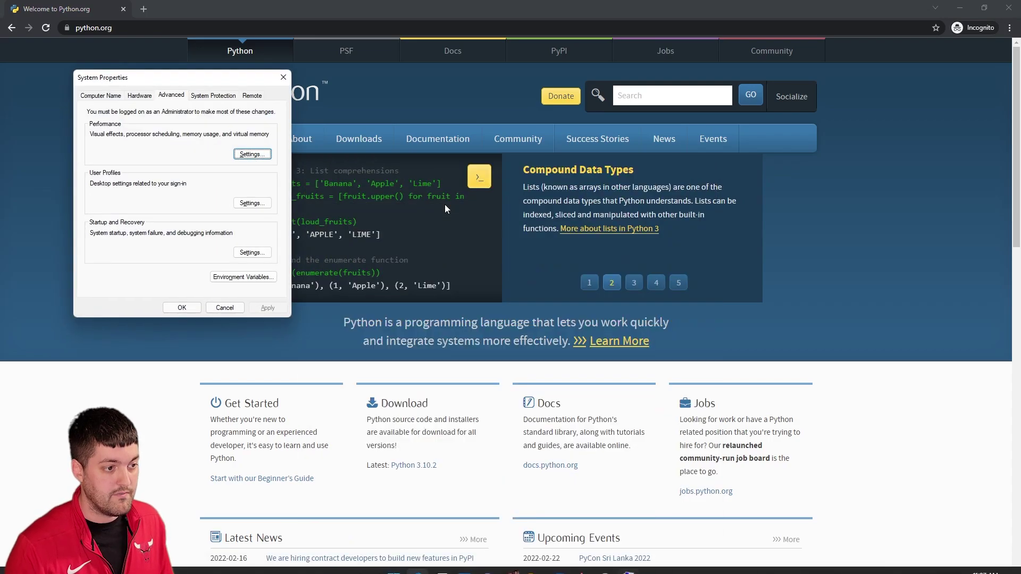
pyautogui.moveTo(189, 77); pyautogui.dragTo(500, 186)
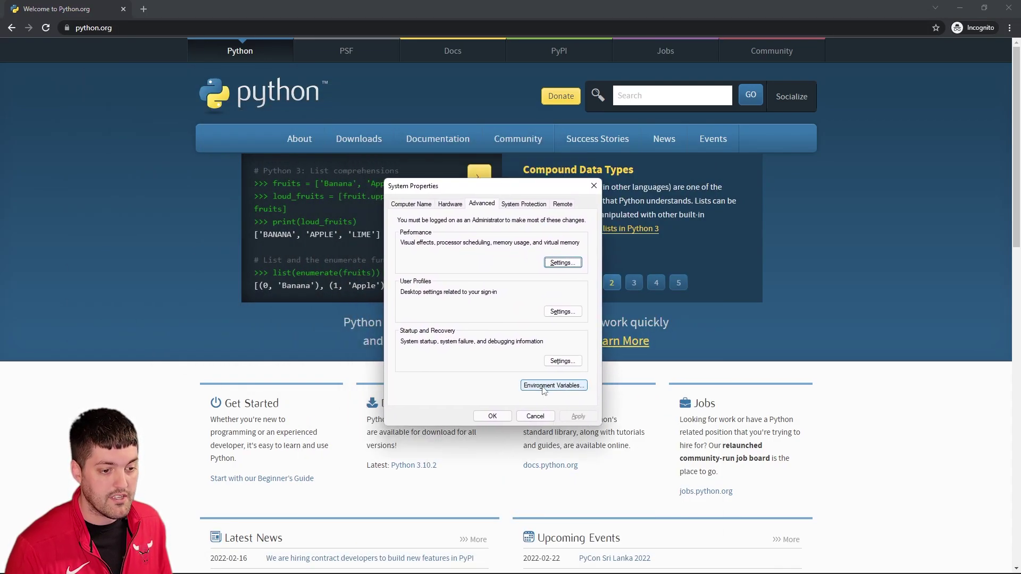
pyautogui.click(524, 386)
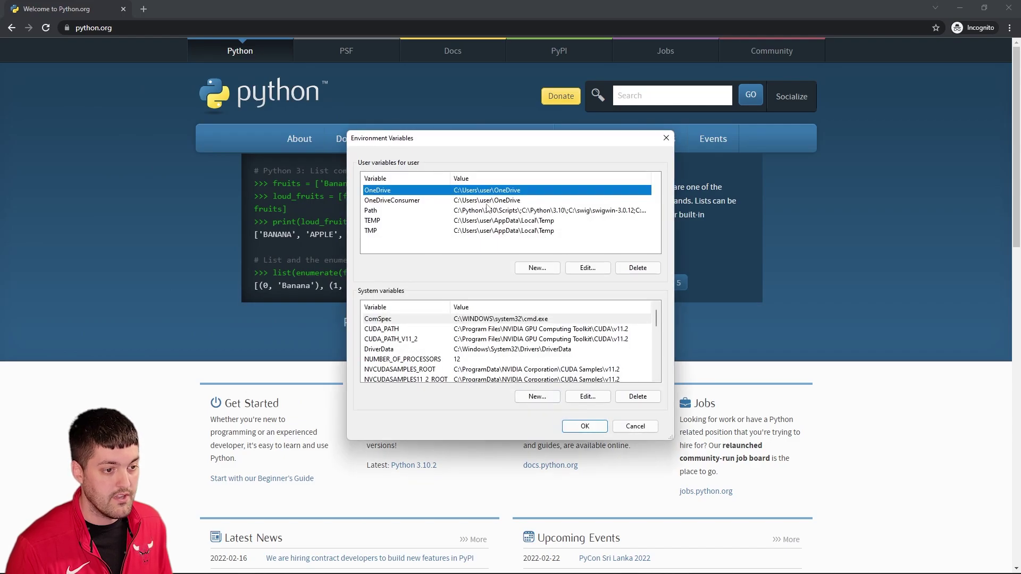
pyautogui.click(412, 212)
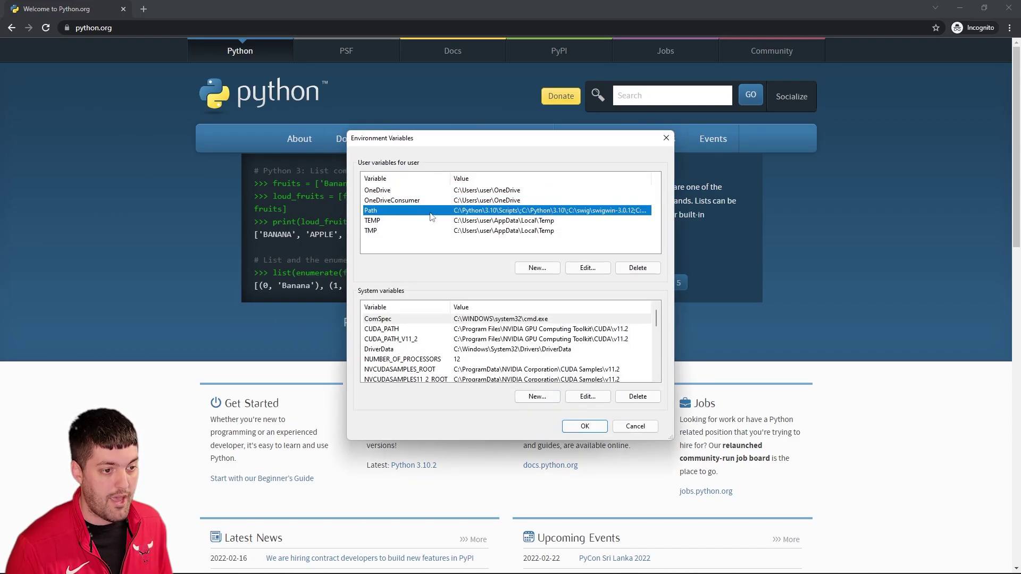
# Delete the C:\Python\3.10\Scripts\ and C:\Python\3.10\ entries from the user Path.
pyautogui.doubleClick(430, 211)
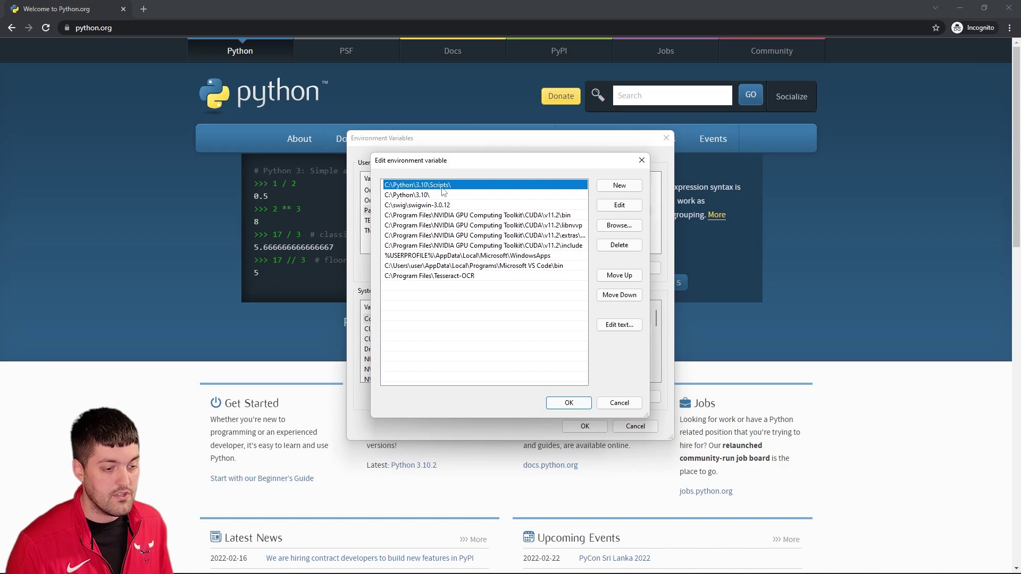
pyautogui.click(427, 191)
pyautogui.click(433, 189)
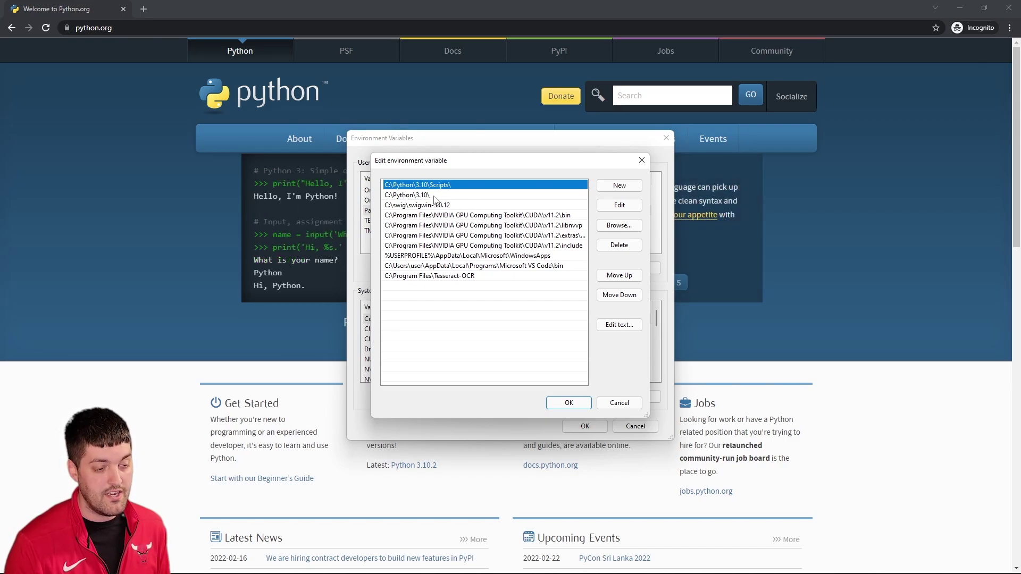
pyautogui.click(435, 196)
pyautogui.click(456, 186)
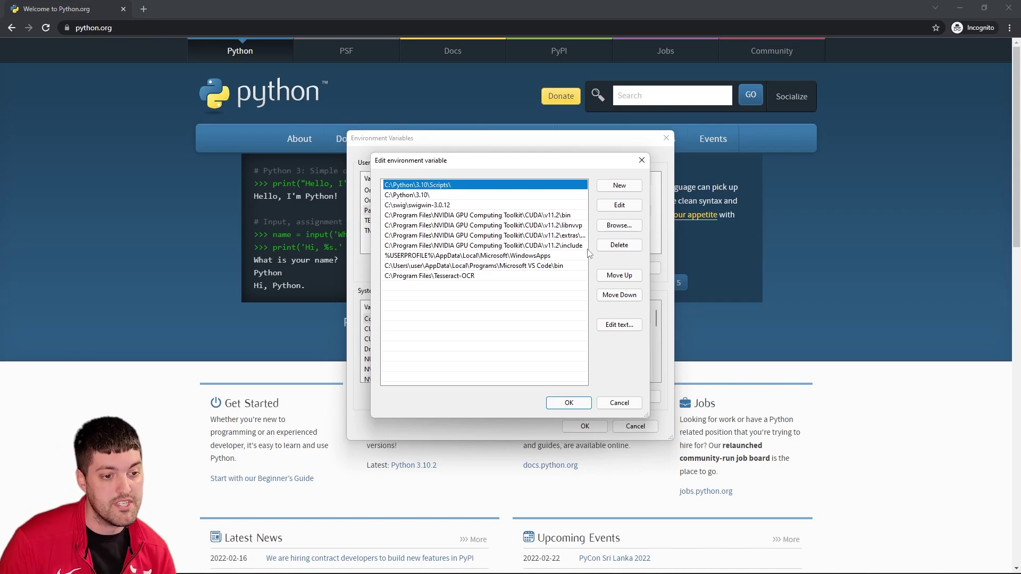
pyautogui.click(620, 245)
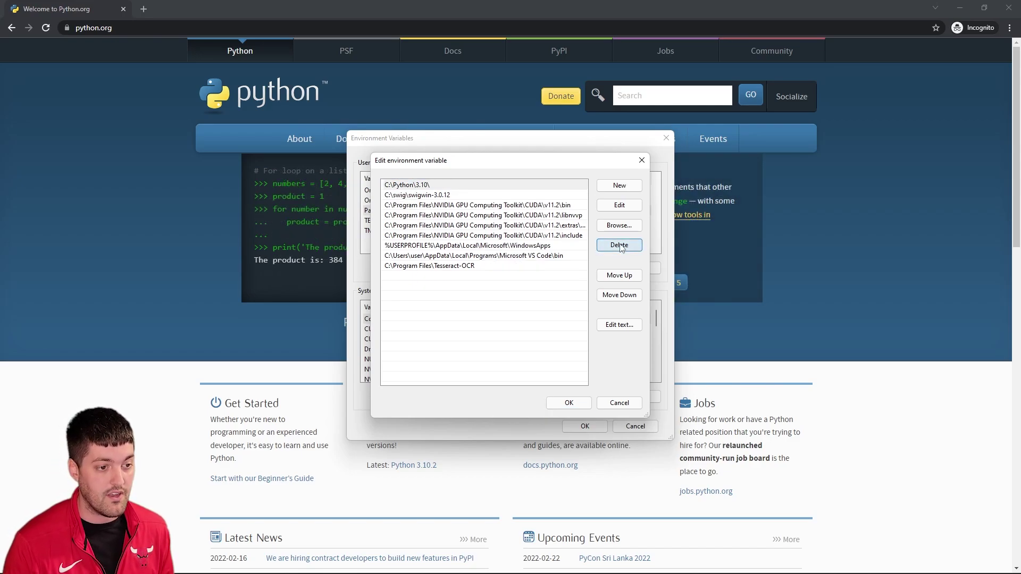
pyautogui.click(448, 185)
pyautogui.click(620, 245)
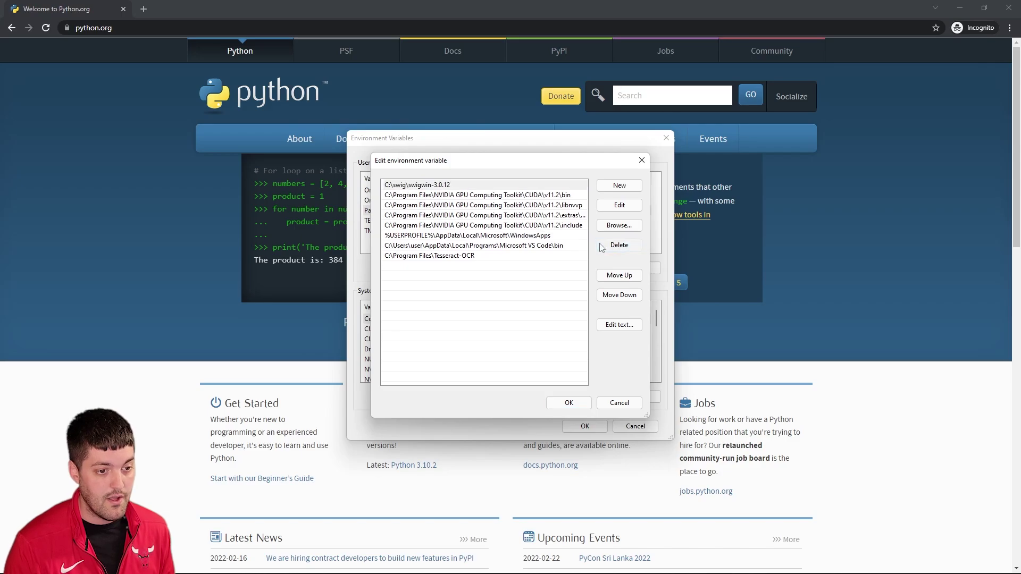
pyautogui.click(618, 225)
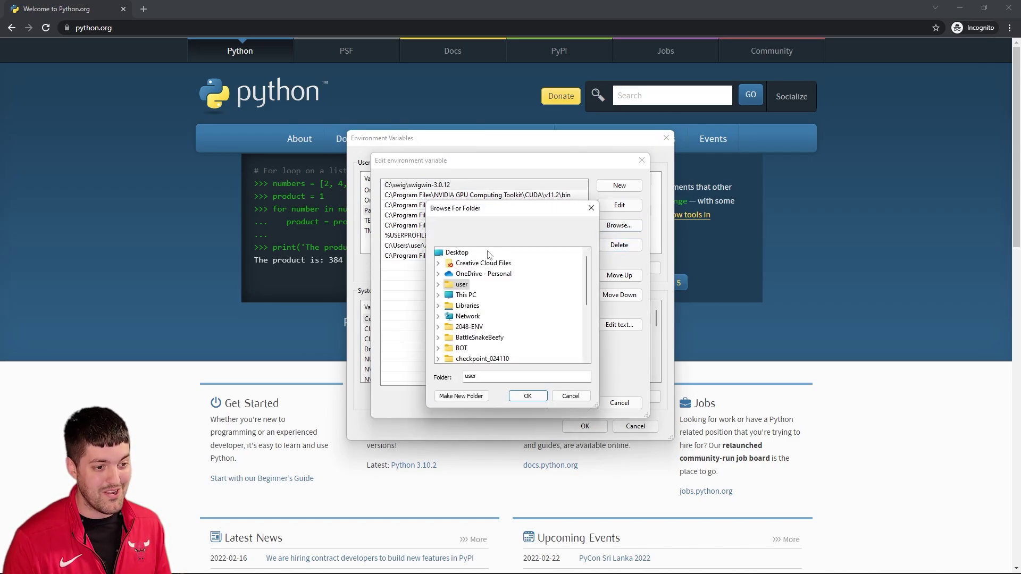
# Browse to C:\Python\3.8.1 and confirm it as the first user Path entry.
pyautogui.scroll(-4, 515, 319)
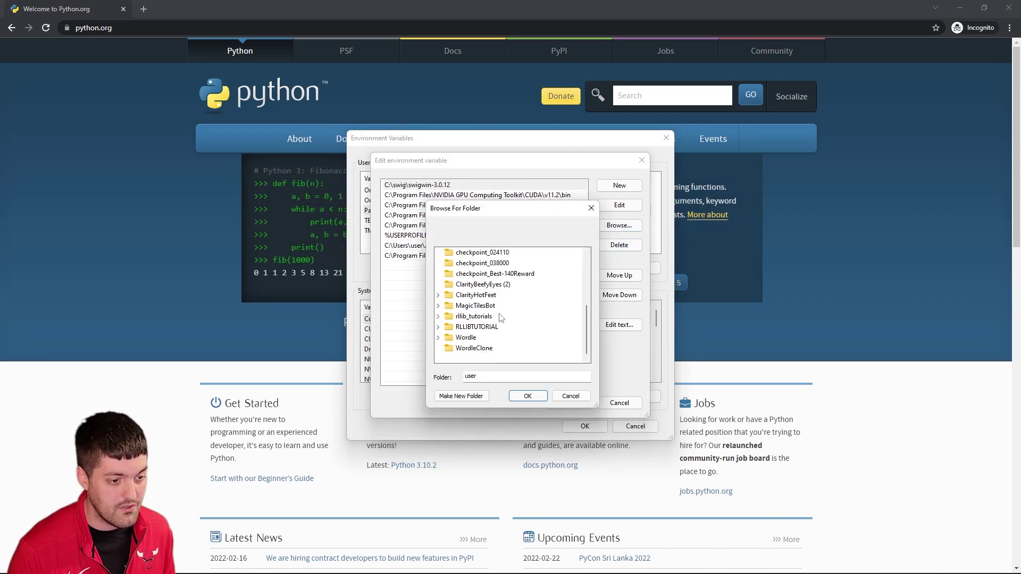
pyautogui.scroll(4, 510, 319)
pyautogui.click(438, 295)
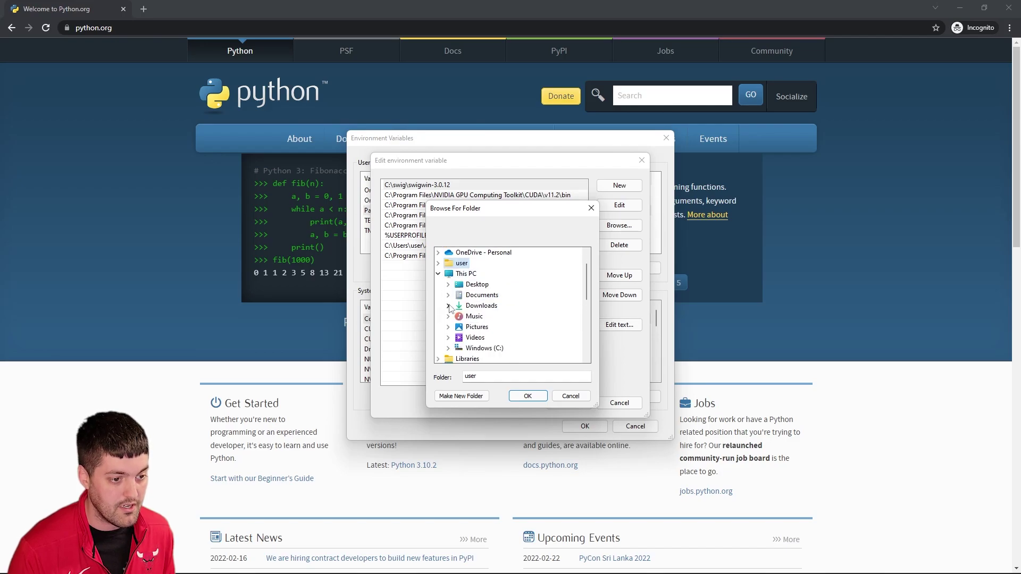
pyautogui.doubleClick(472, 349)
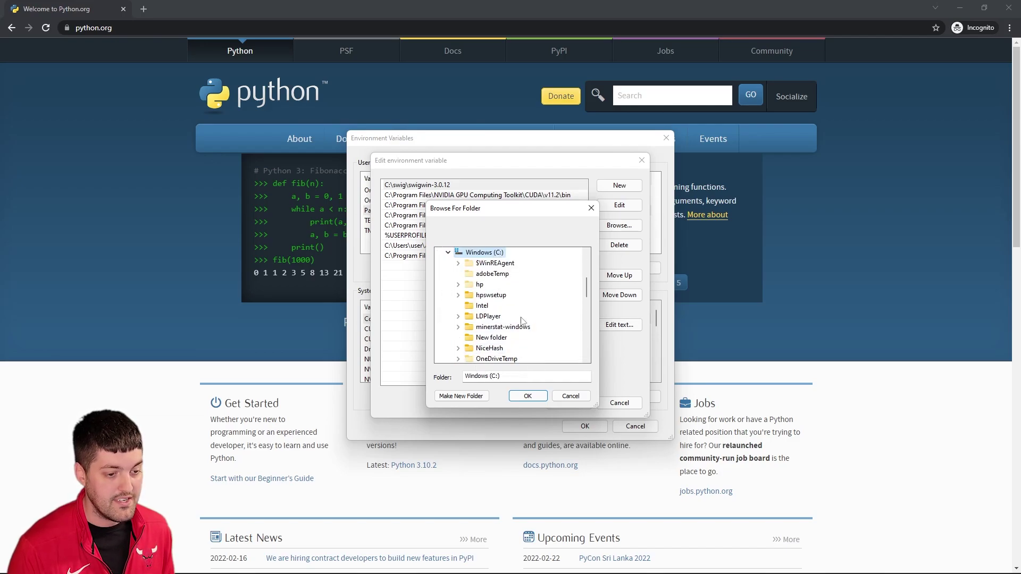
pyautogui.scroll(-5, 486, 316)
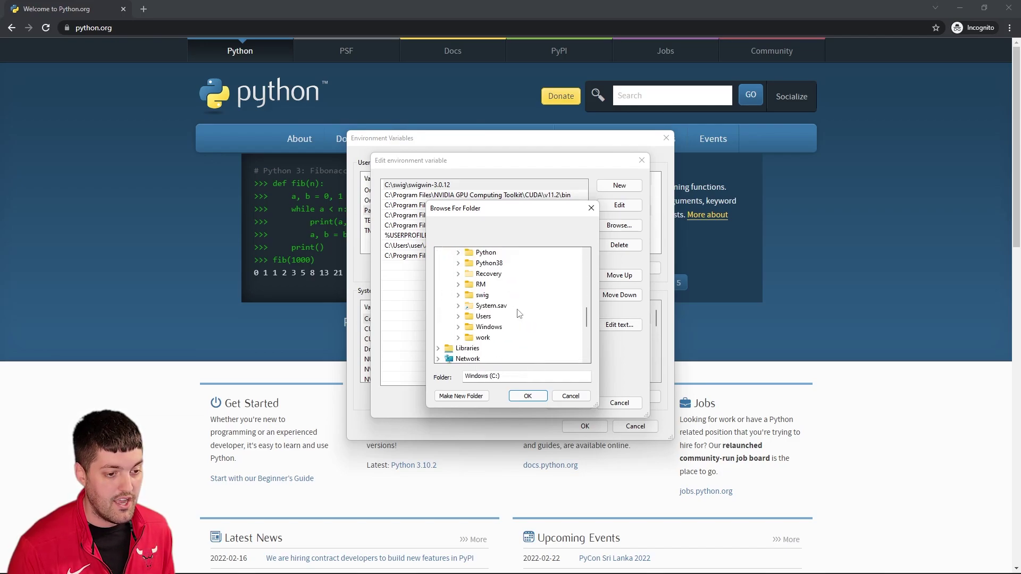
pyautogui.click(458, 253)
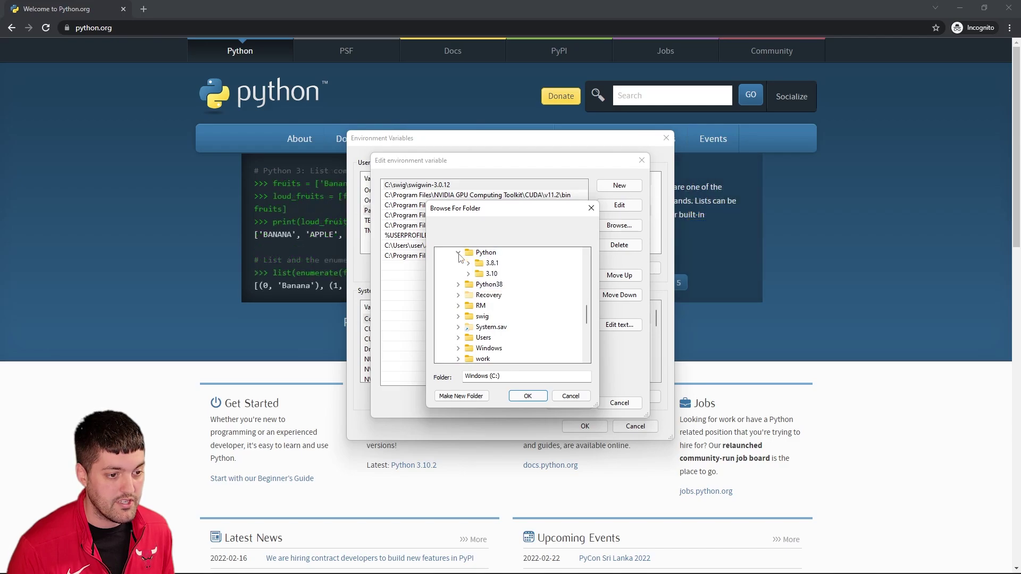
pyautogui.doubleClick(492, 265)
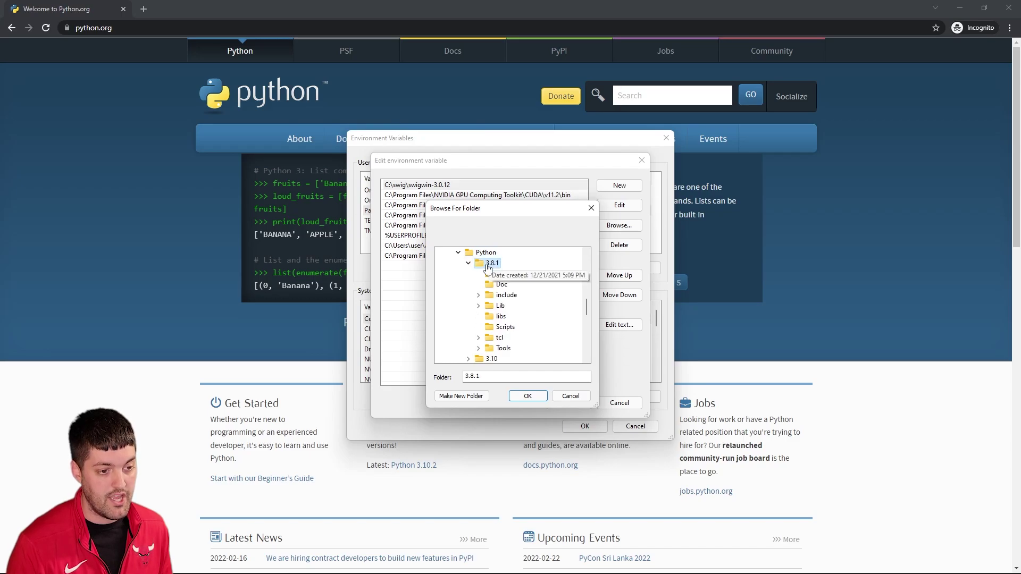
pyautogui.click(528, 396)
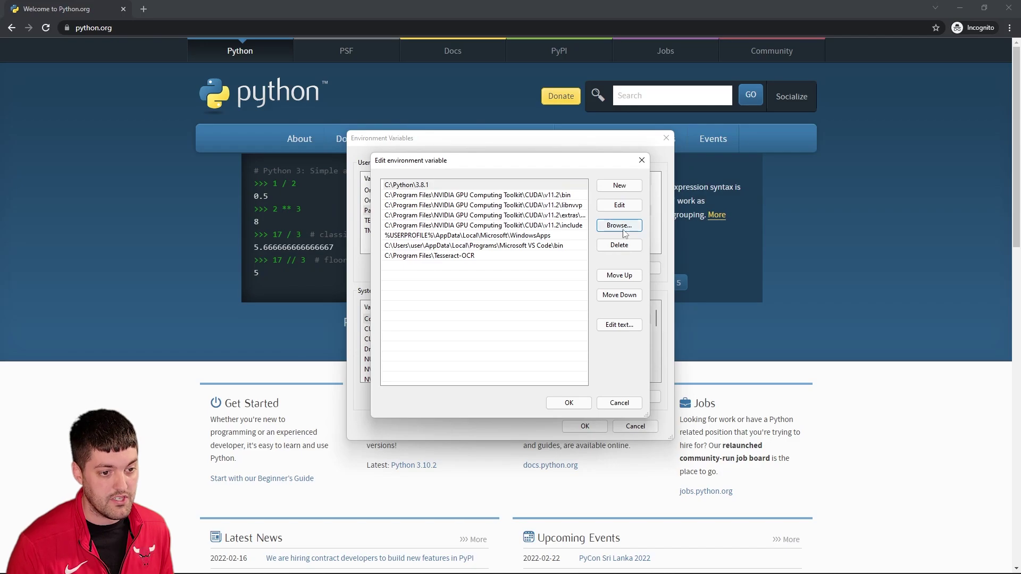
# Add a new Path entry by browsing to C:\Python\3.8.1\Scripts.
pyautogui.click(619, 185)
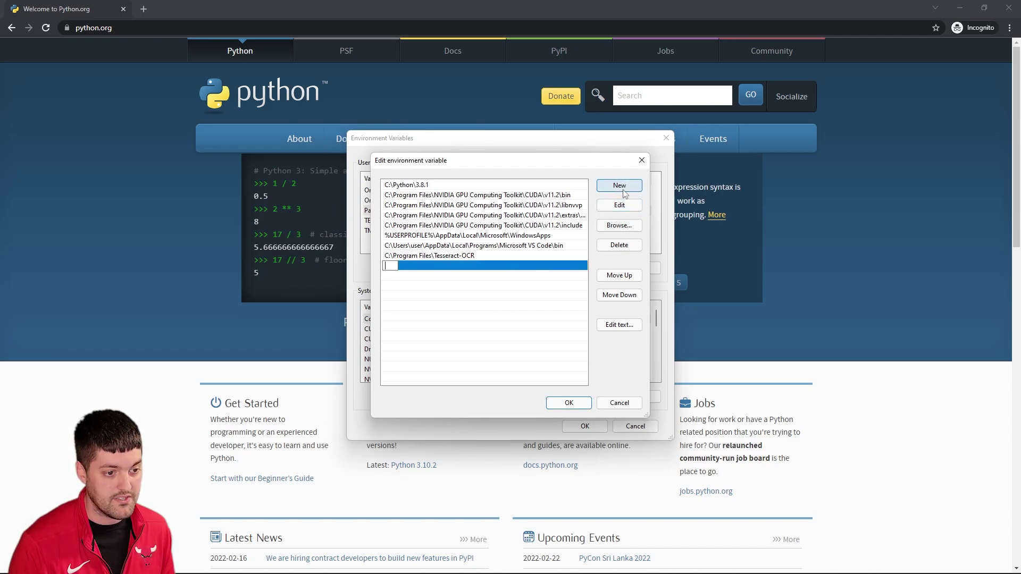
pyautogui.click(619, 225)
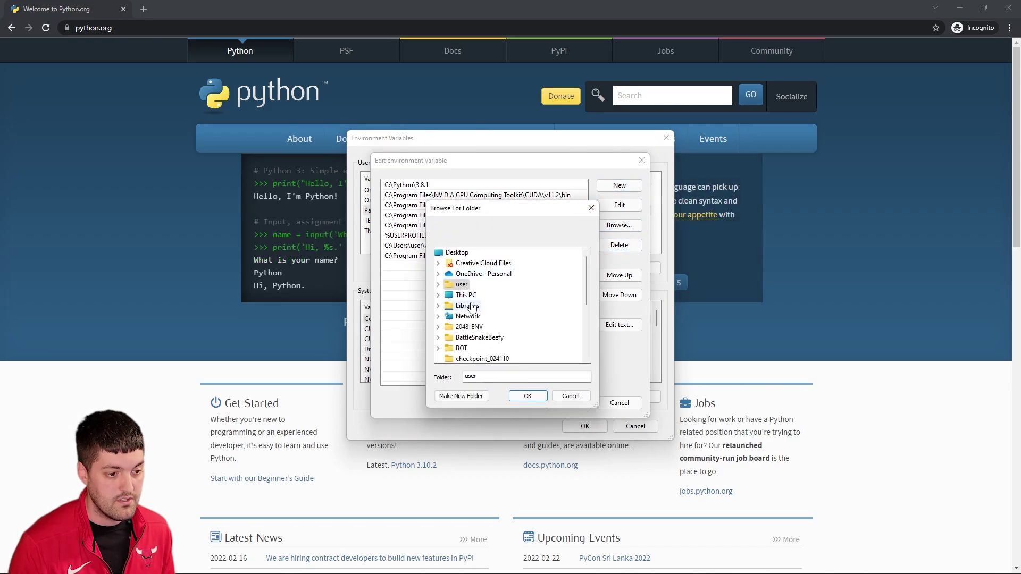
pyautogui.scroll(-1, 447, 271)
pyautogui.click(438, 263)
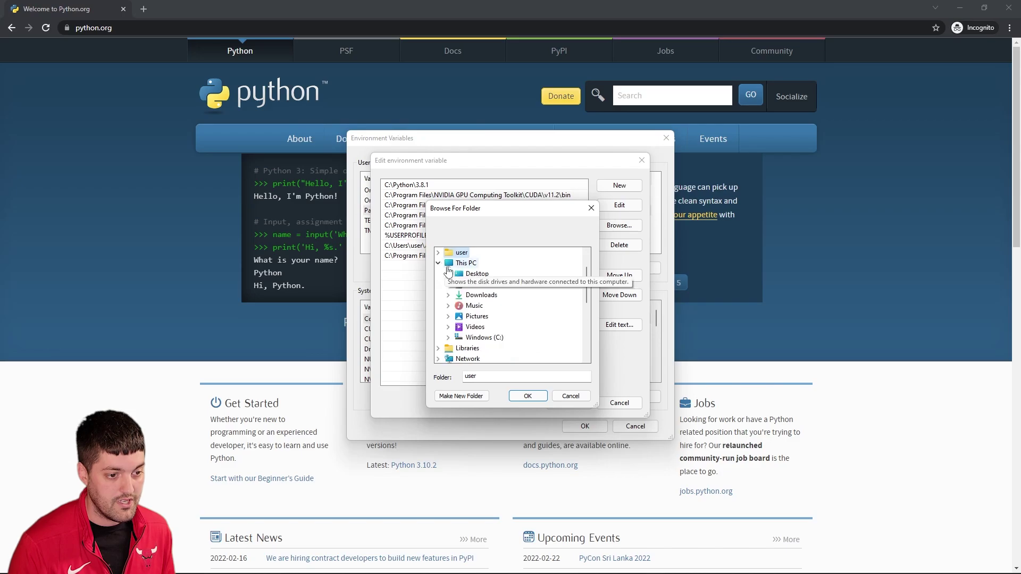
pyautogui.doubleClick(481, 337)
pyautogui.scroll(-3, 523, 293)
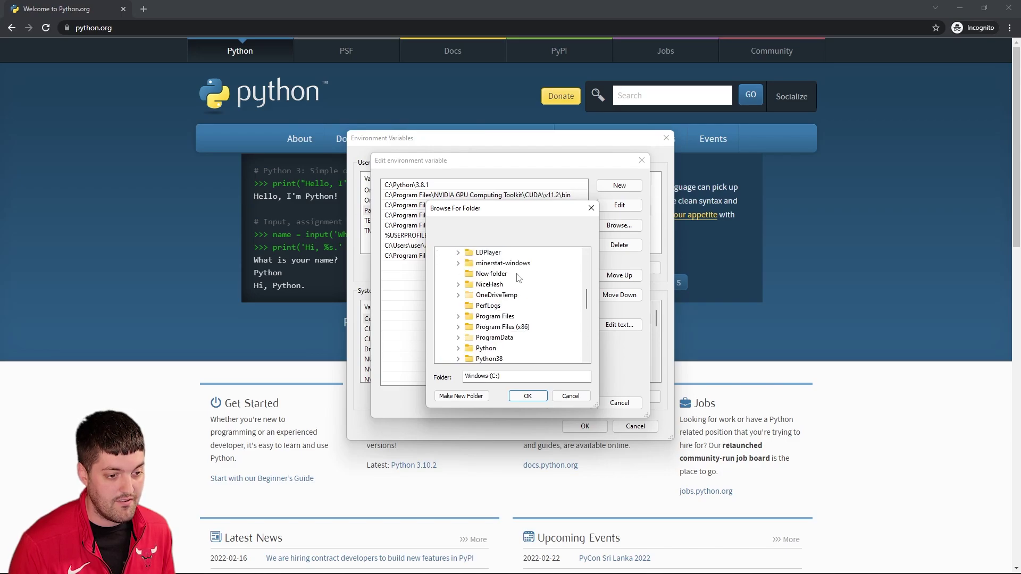
pyautogui.click(459, 317)
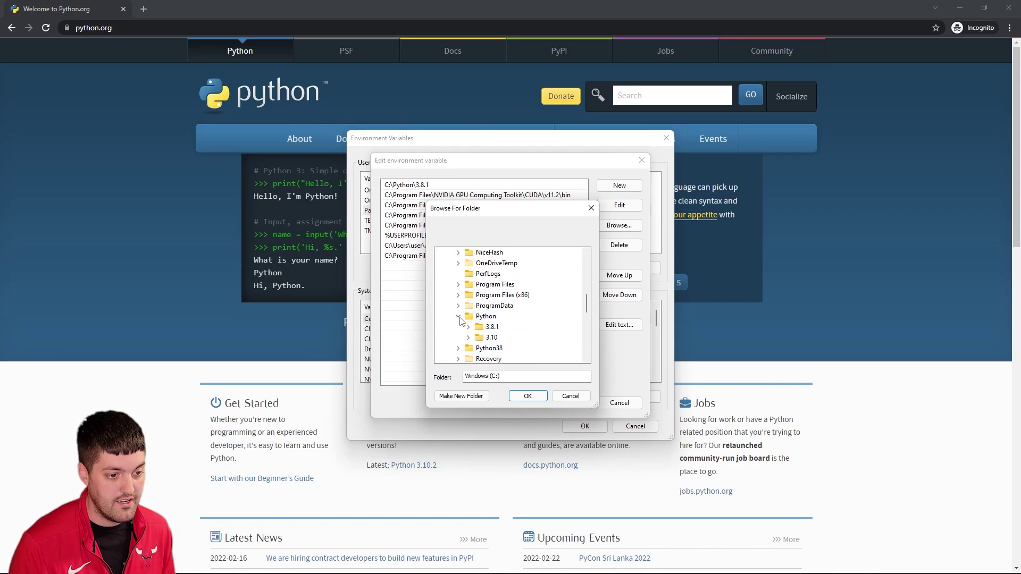
pyautogui.doubleClick(491, 326)
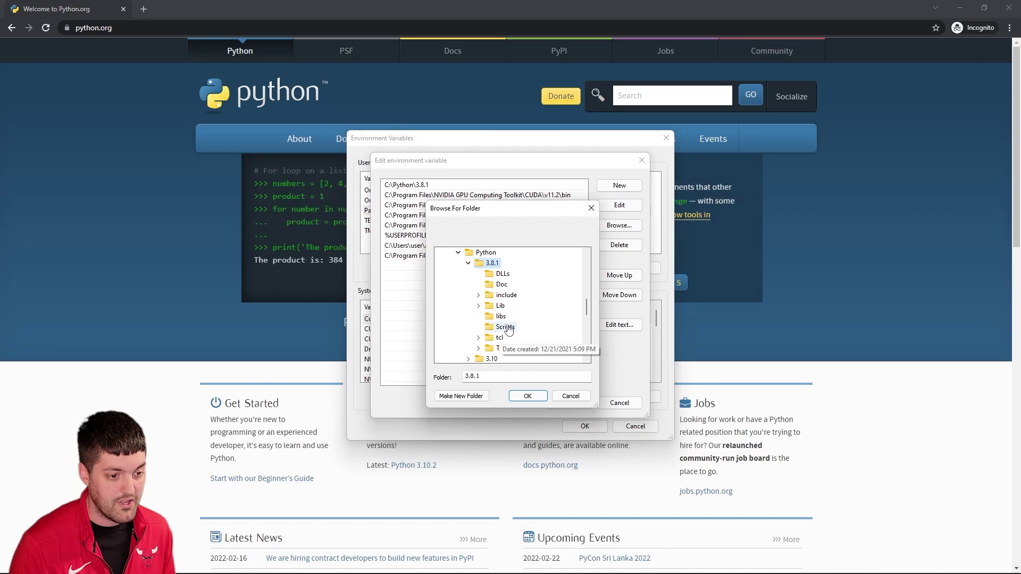
pyautogui.click(492, 327)
pyautogui.click(528, 396)
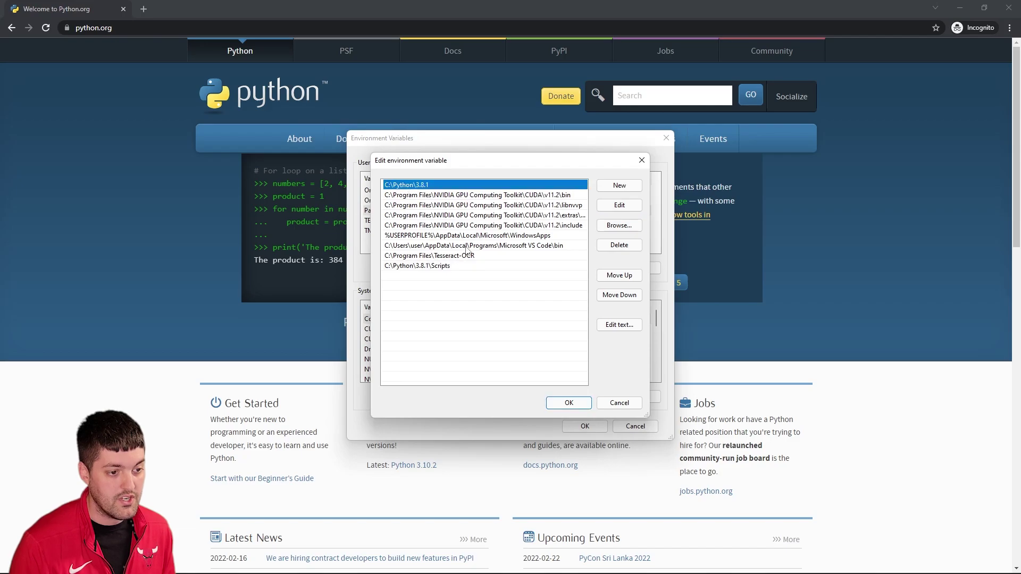
# Move the Scripts entry up to second place, then save and close Environment Variables and System Properties.
pyautogui.click(446, 268)
pyautogui.click(605, 274)
pyautogui.click(606, 274)
pyautogui.click(606, 274)
pyautogui.click(606, 274)
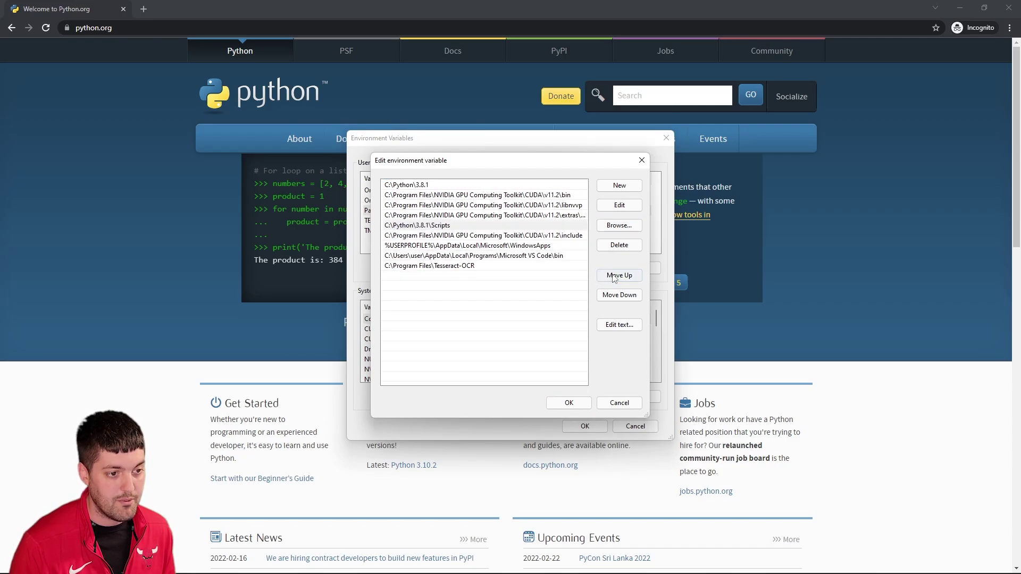
pyautogui.click(608, 274)
pyautogui.click(608, 274)
pyautogui.click(610, 275)
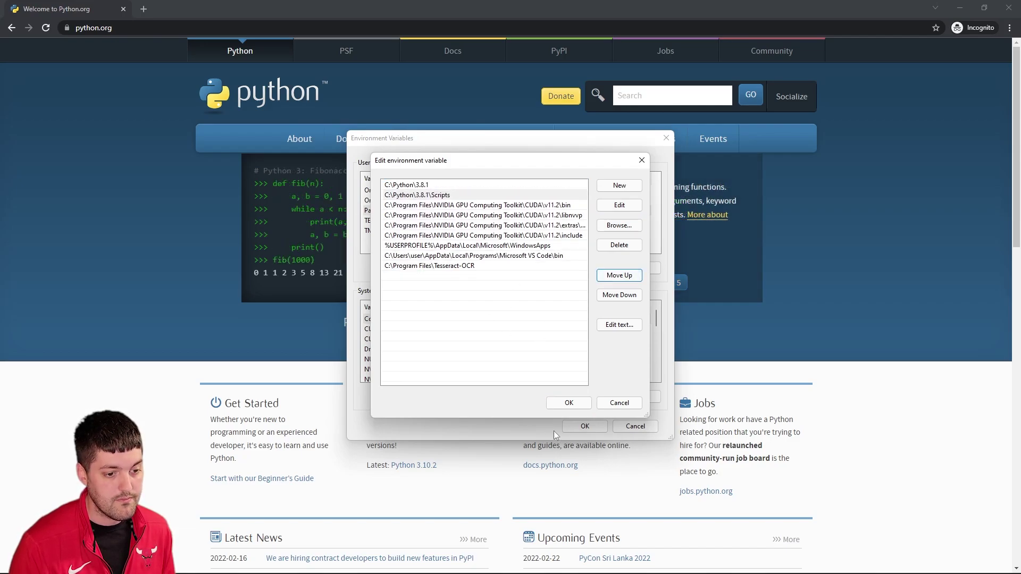
pyautogui.click(568, 402)
pyautogui.click(585, 426)
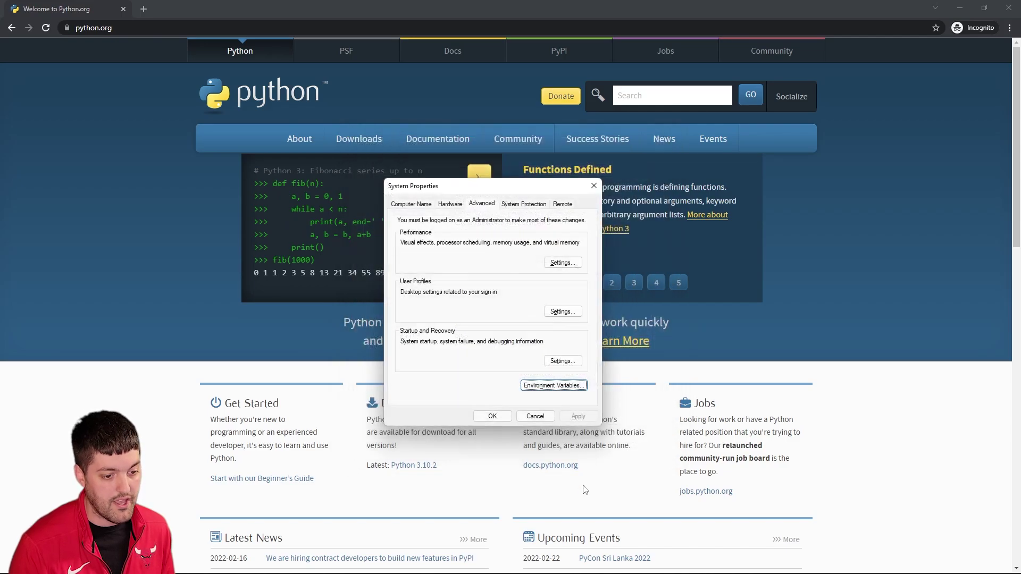
pyautogui.click(492, 415)
# Launch a fresh Command Prompt with cmd and run python, which now starts Python 3.8.10.
pyautogui.moveTo(413, 566)
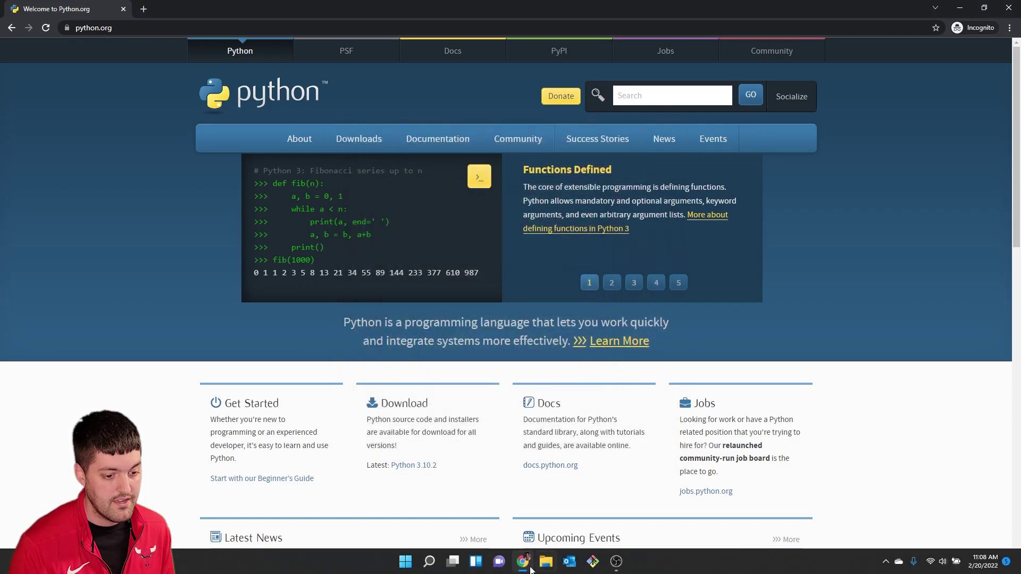
pyautogui.click(431, 562)
pyautogui.write('cmd')
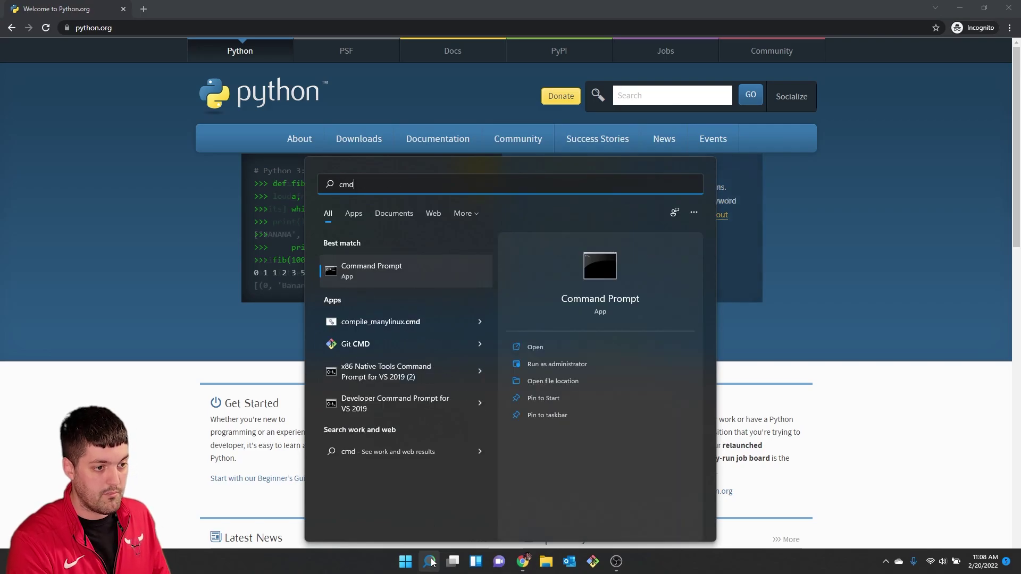
pyautogui.press('Return')
pyautogui.write('pytho')
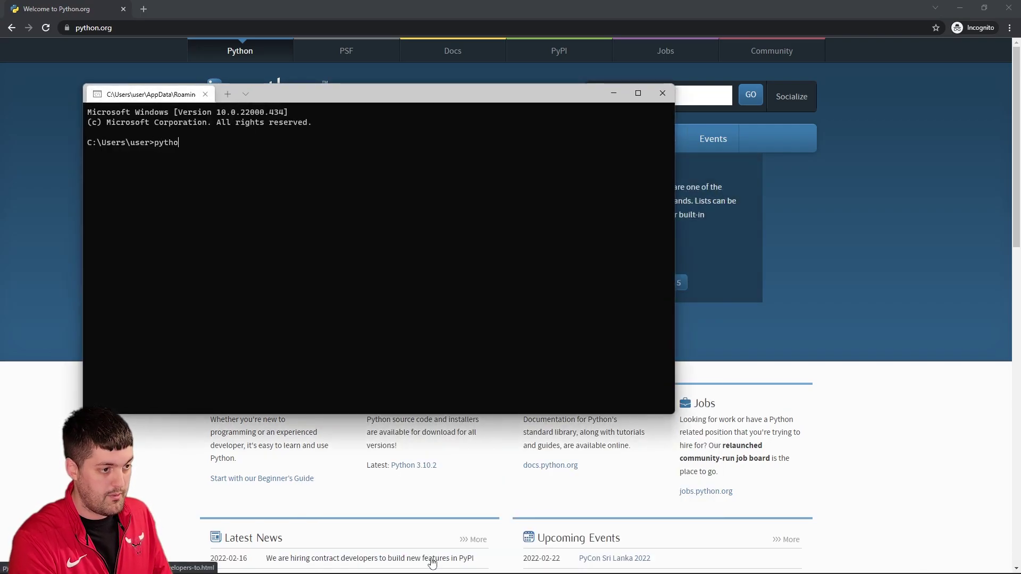
pyautogui.write('n')
pyautogui.press('Return')
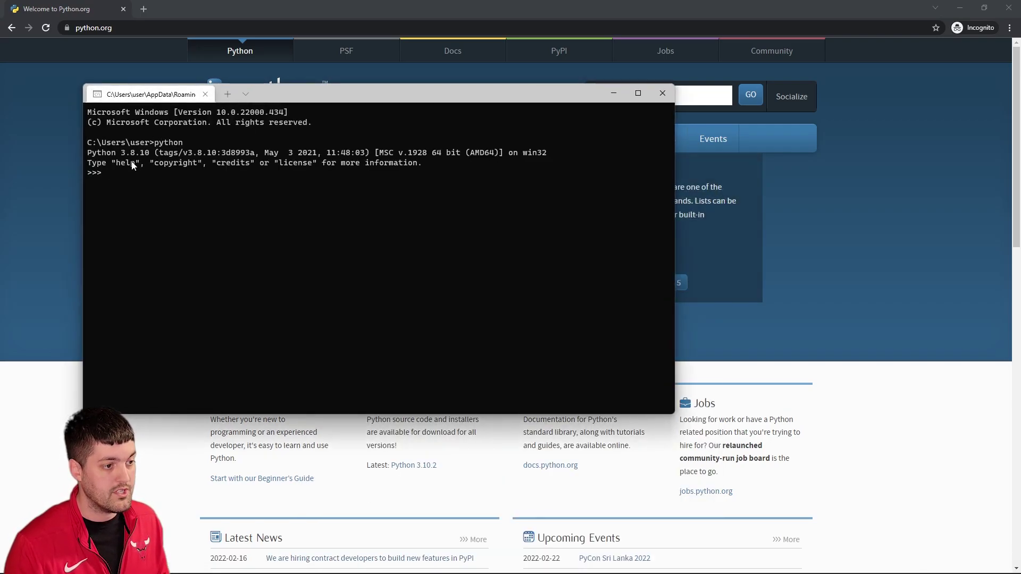